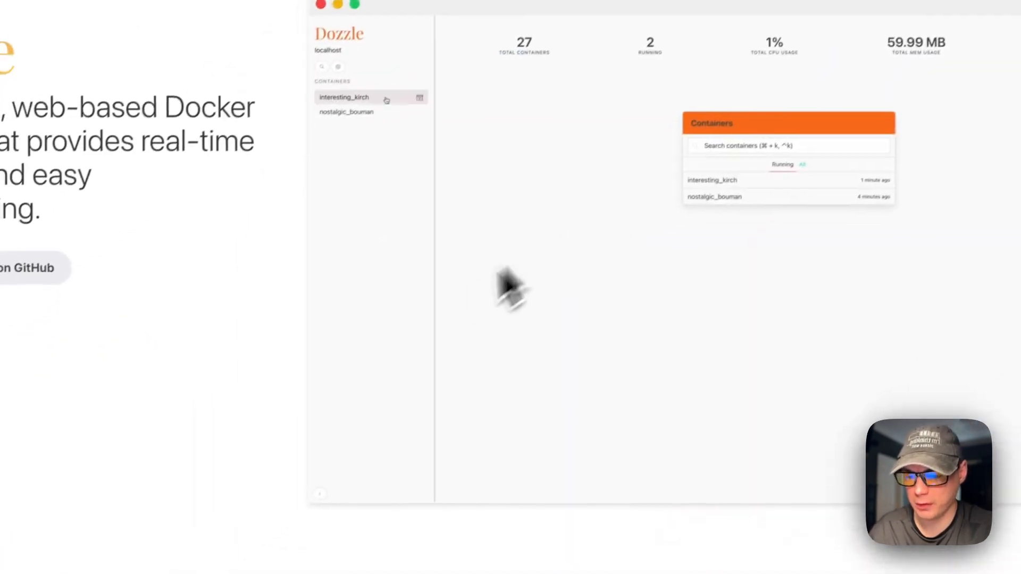
Open Dozzle's GitHub repository from its website and read the README's feature list and setup instructions.
{"action": "scroll", "coordinate": [372, 365], "scroll_direction": "down", "scroll_amount": 3}
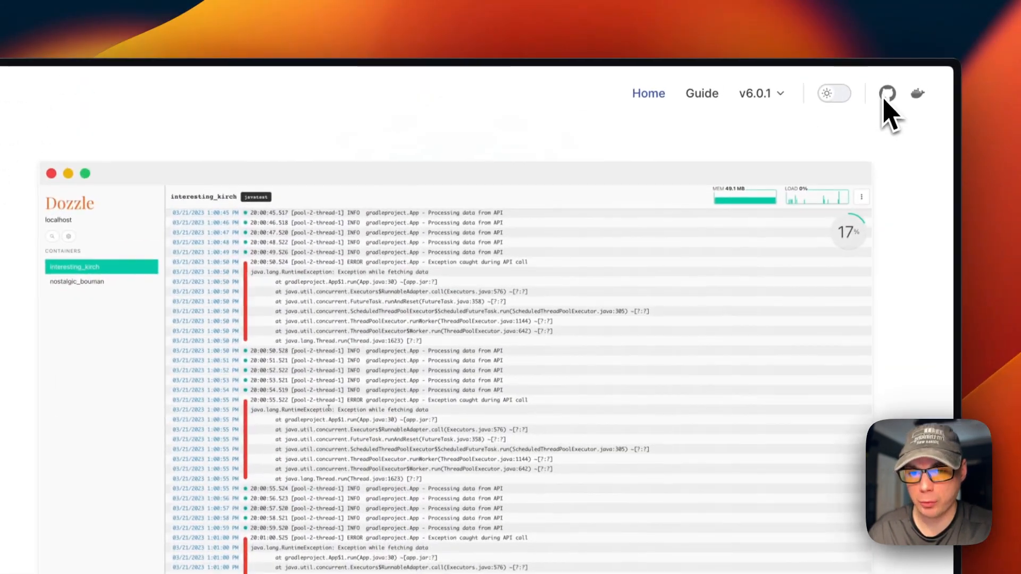
{"action": "left_click", "coordinate": [888, 105]}
{"action": "scroll", "coordinate": [354, 364], "scroll_direction": "down", "scroll_amount": 8}
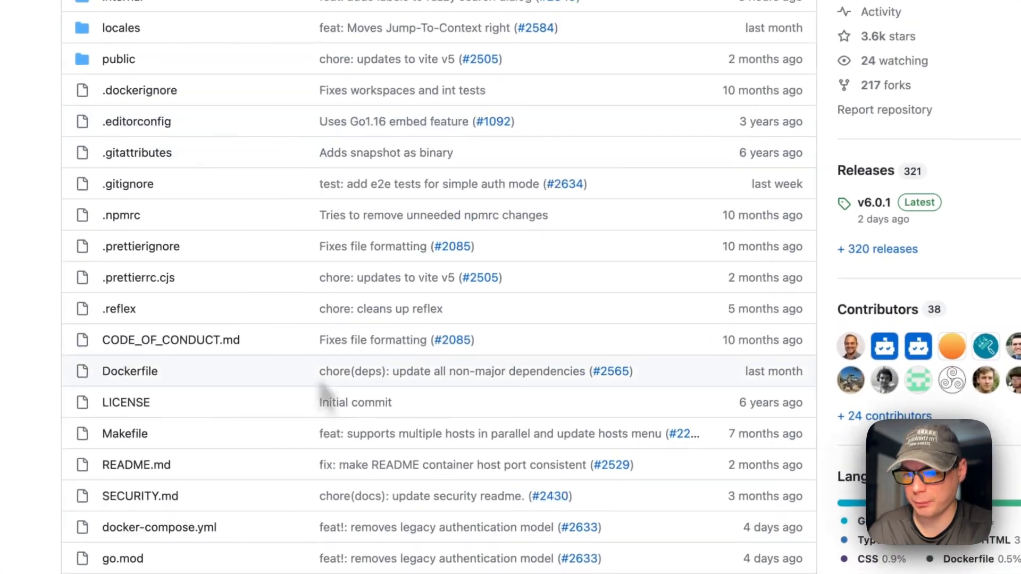
{"action": "scroll", "coordinate": [449, 274], "scroll_direction": "down", "scroll_amount": 10}
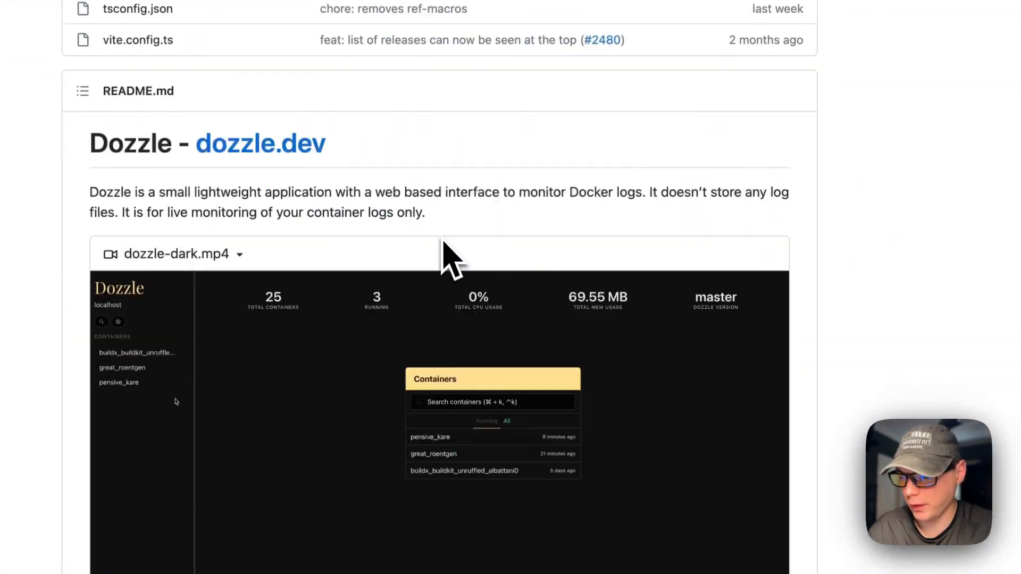
{"action": "scroll", "coordinate": [447, 250], "scroll_direction": "down", "scroll_amount": 4}
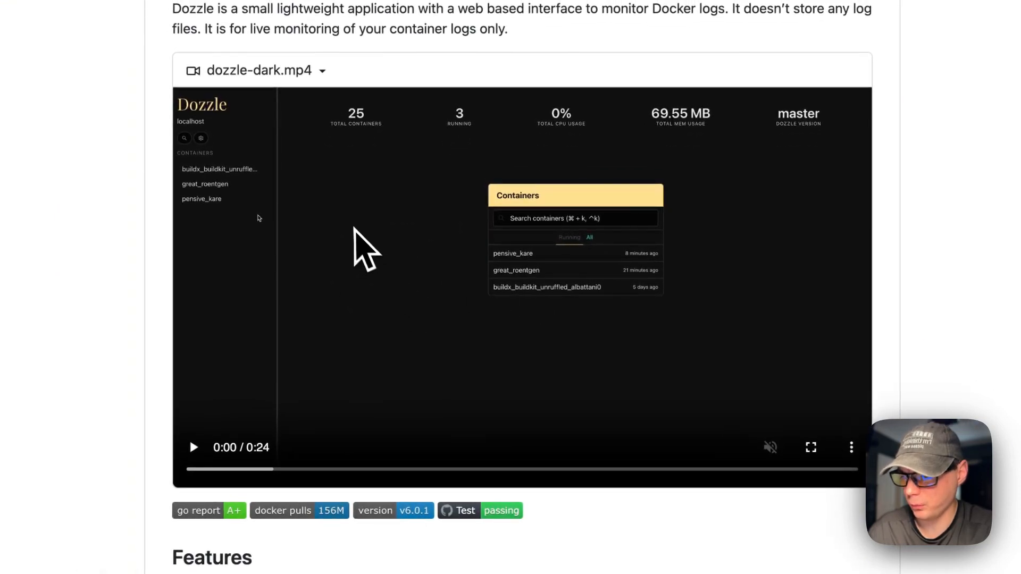
{"action": "scroll", "coordinate": [330, 213], "scroll_direction": "down", "scroll_amount": 5}
{"action": "scroll", "coordinate": [341, 230], "scroll_direction": "down", "scroll_amount": 2}
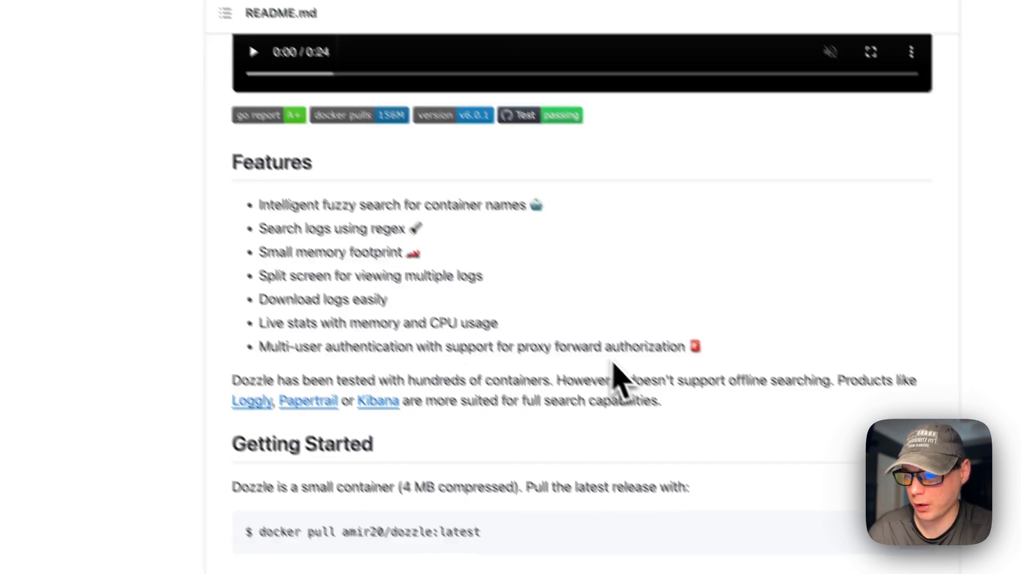
{"action": "scroll", "coordinate": [438, 359], "scroll_direction": "down", "scroll_amount": 5}
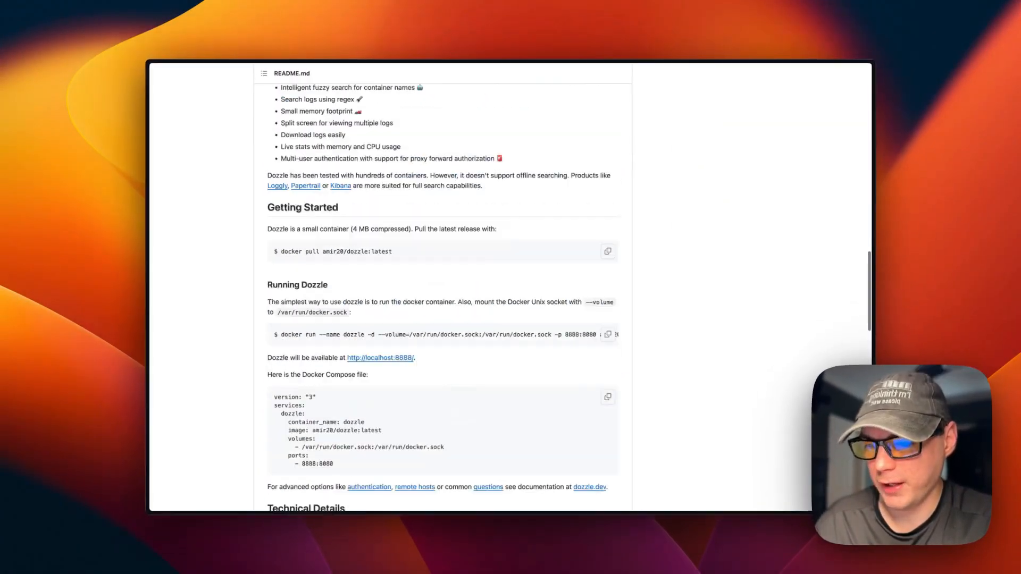
{"action": "scroll", "coordinate": [445, 319], "scroll_direction": "up", "scroll_amount": 20}
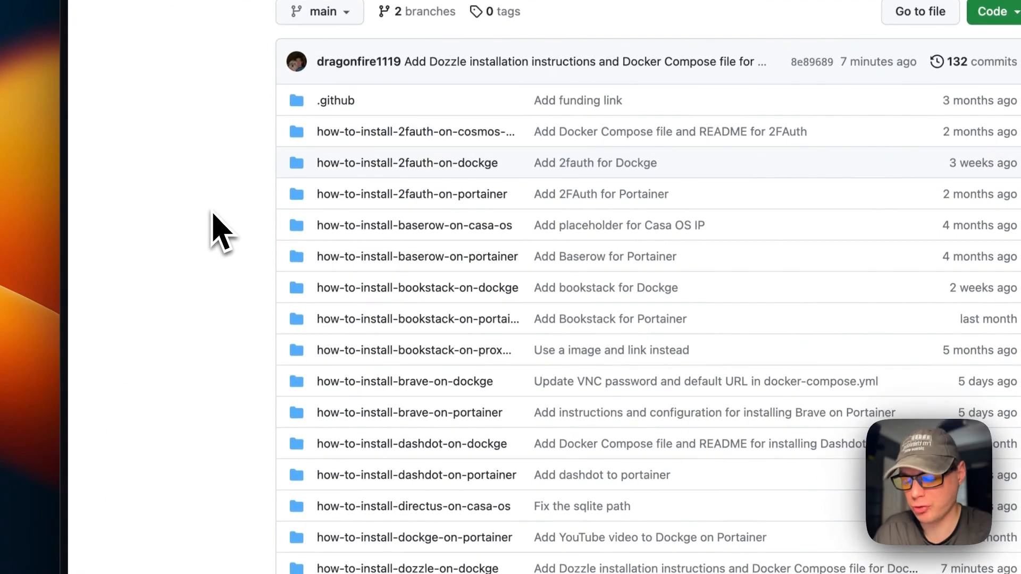
Open docker-compose.yml from the how-to-install-dozzle-on-dockge folder of the big-bear-video-assets repository.
{"action": "scroll", "coordinate": [201, 283], "scroll_direction": "down", "scroll_amount": 5}
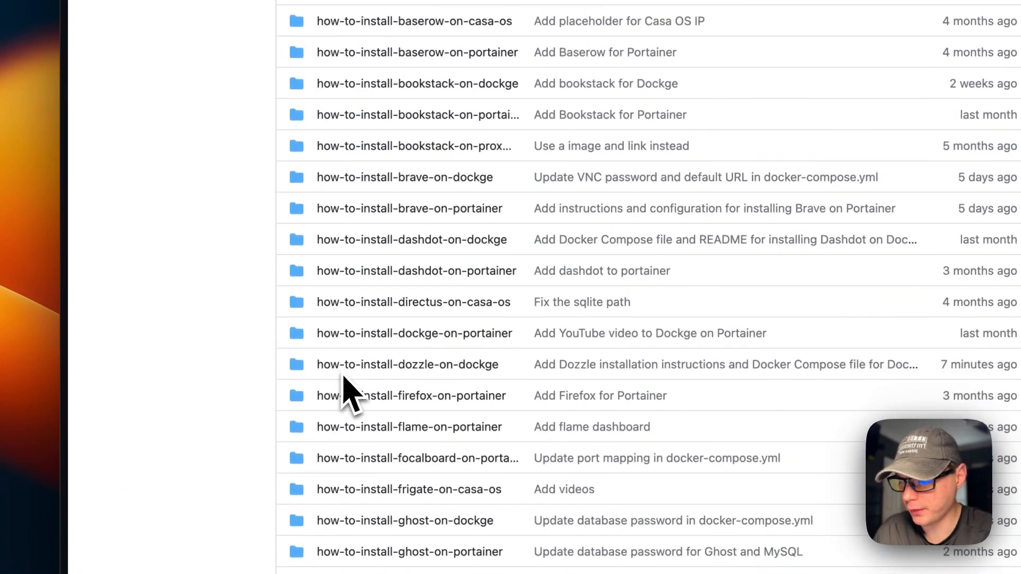
{"action": "left_click", "coordinate": [392, 366]}
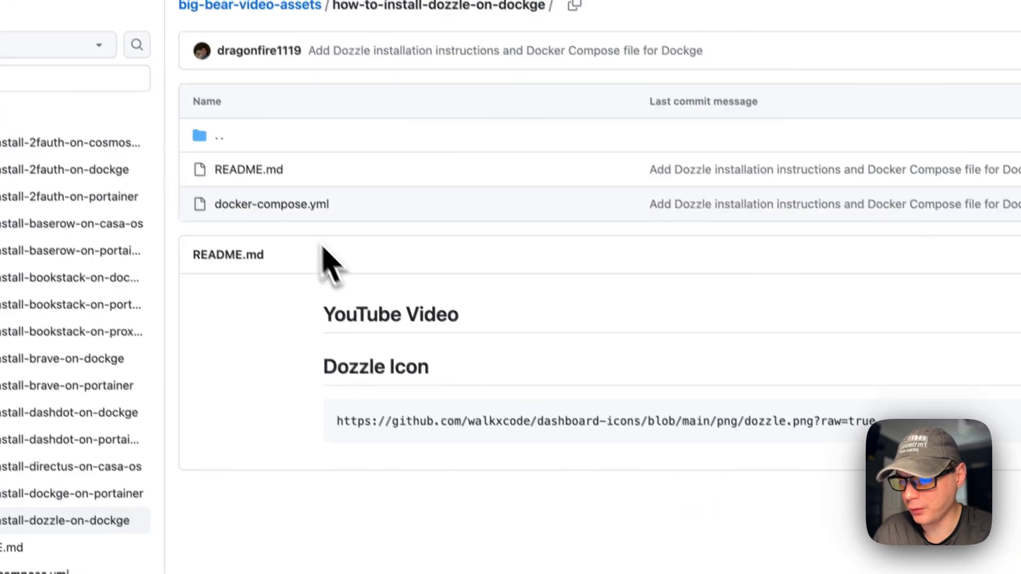
{"action": "left_click", "coordinate": [288, 204]}
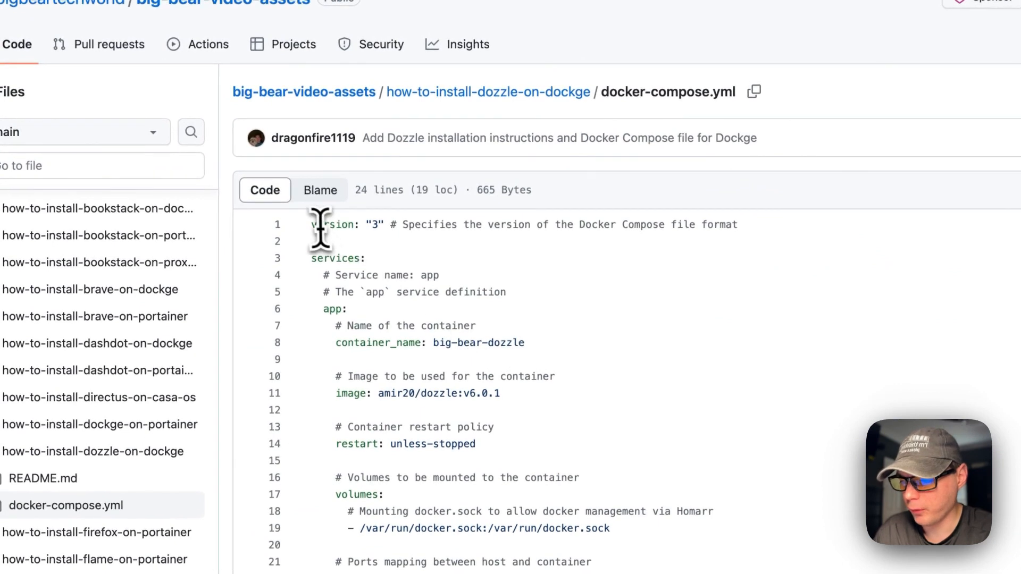
Examine the compose file's version, services, container name, and image name and tag.
{"action": "left_click_drag", "start_coordinate": [313, 225], "coordinate": [928, 227]}
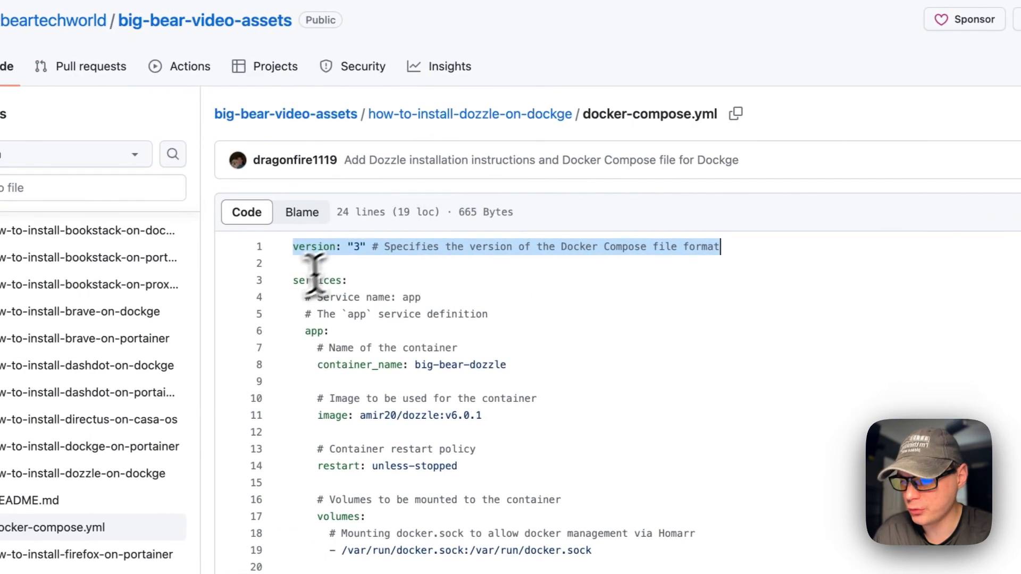
{"action": "left_click_drag", "start_coordinate": [292, 281], "coordinate": [477, 282]}
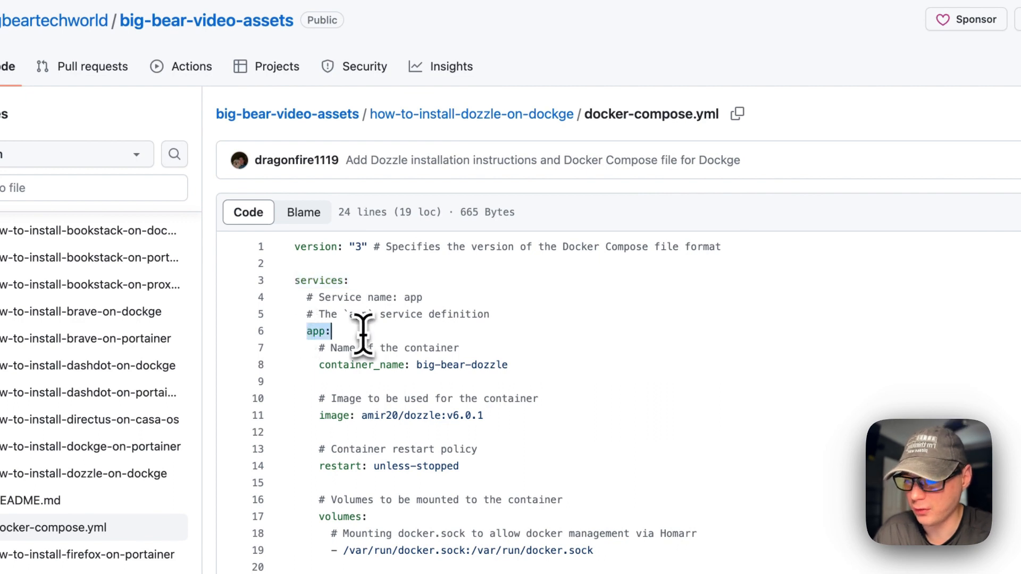
{"action": "left_click_drag", "start_coordinate": [319, 366], "coordinate": [660, 359]}
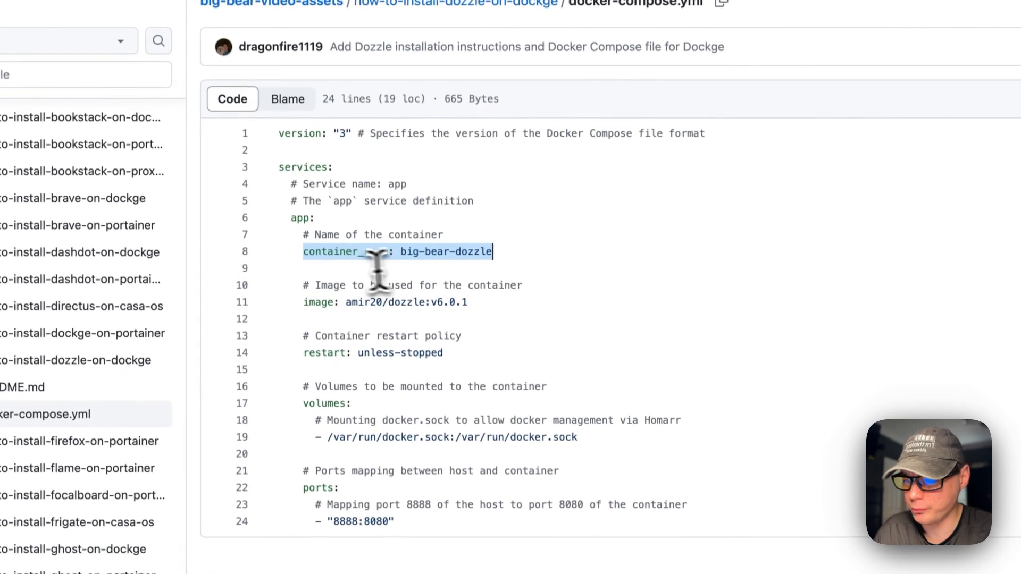
{"action": "left_click_drag", "start_coordinate": [313, 302], "coordinate": [467, 298]}
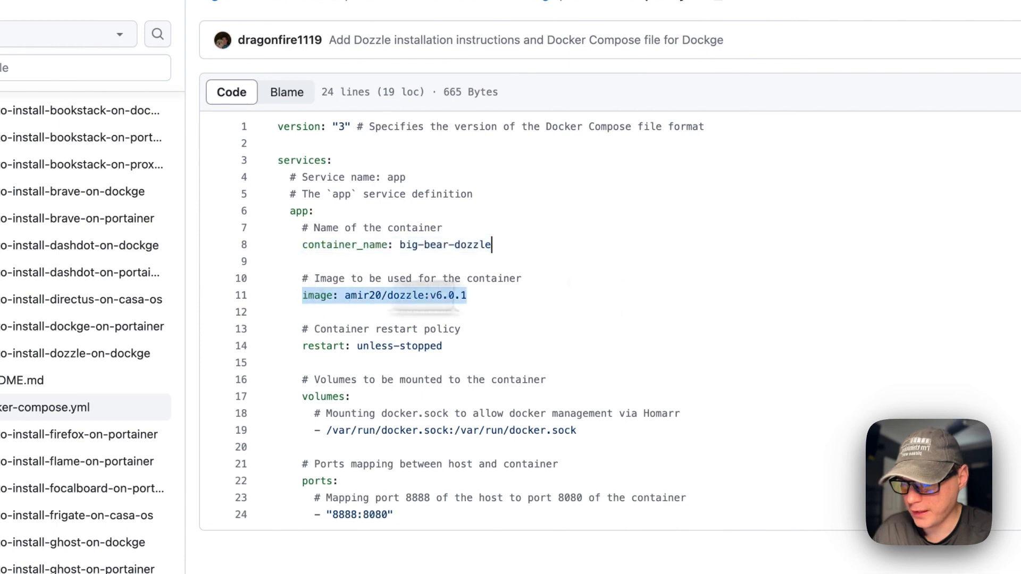
{"action": "left_click", "coordinate": [341, 303]}
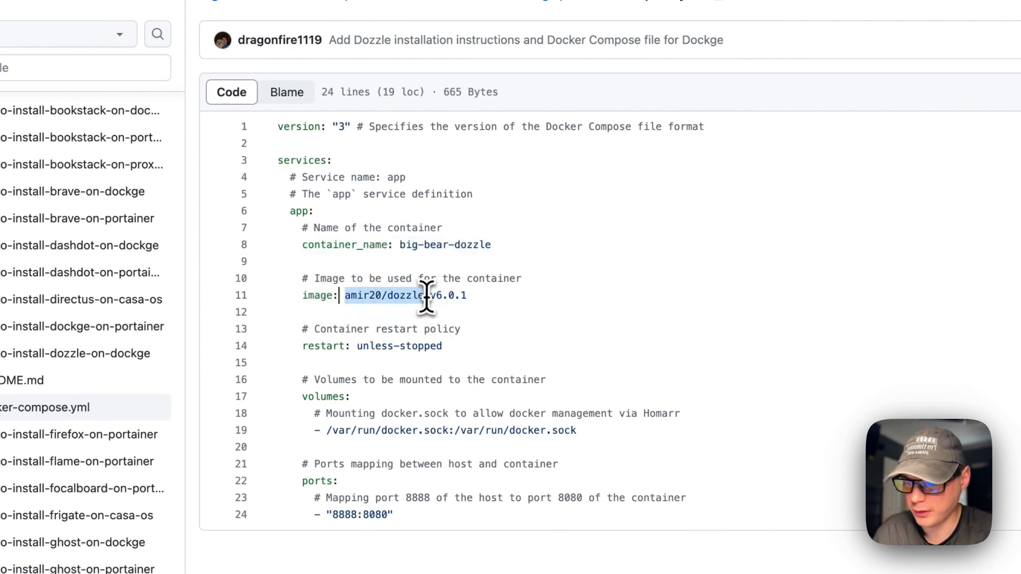
{"action": "left_click_drag", "start_coordinate": [428, 295], "coordinate": [529, 296]}
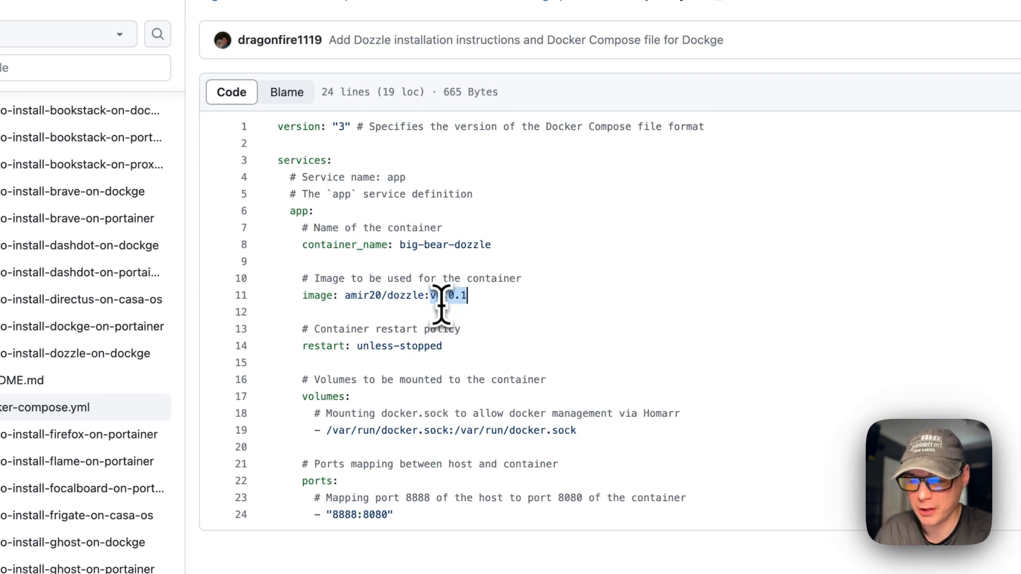
{"action": "scroll", "coordinate": [430, 314], "scroll_direction": "down", "scroll_amount": 2}
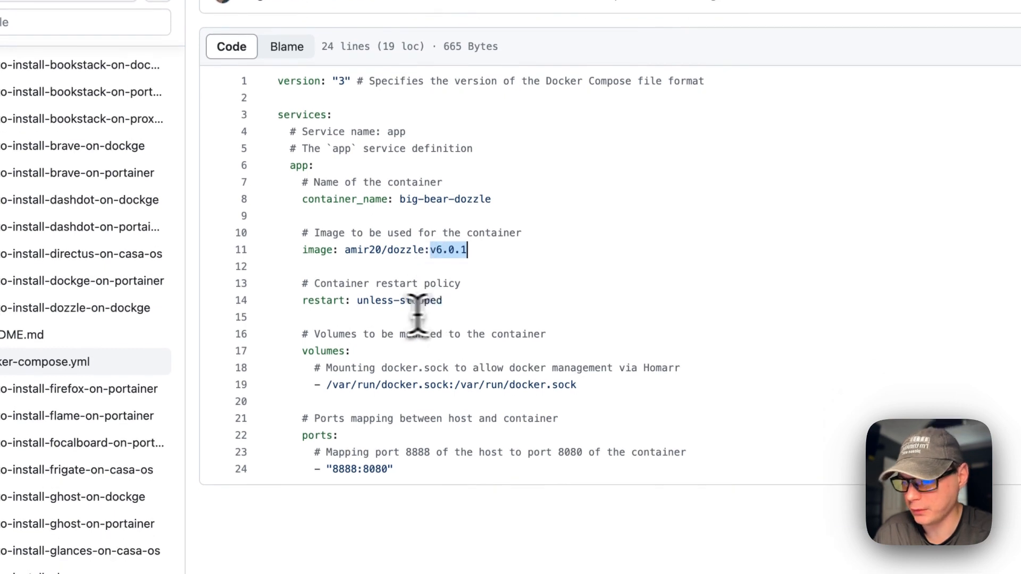
Examine the compose file's restart policy, docker.sock volume mapping, and host and container port mapping.
{"action": "left_click_drag", "start_coordinate": [301, 301], "coordinate": [576, 299]}
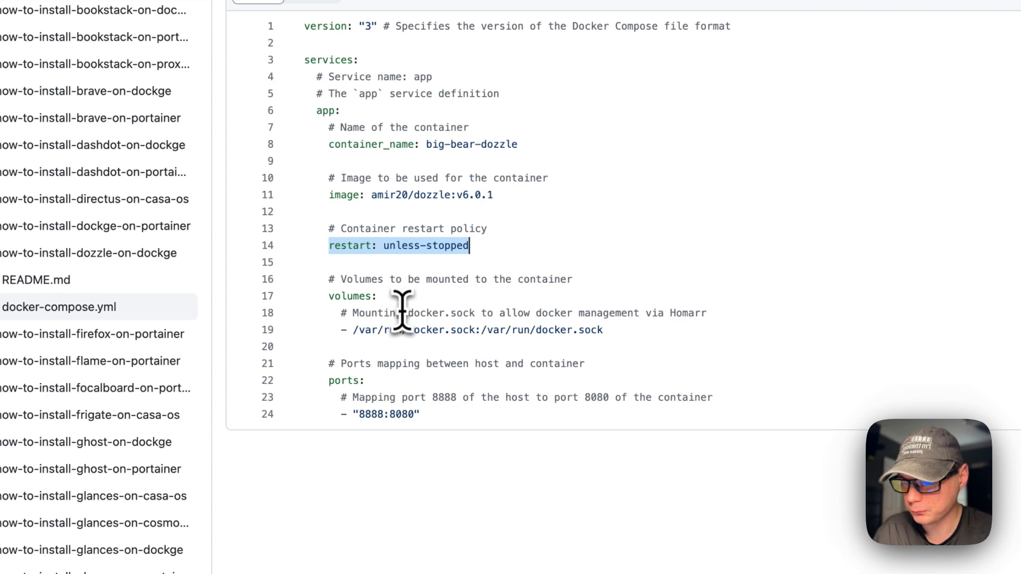
{"action": "left_click_drag", "start_coordinate": [329, 298], "coordinate": [635, 326]}
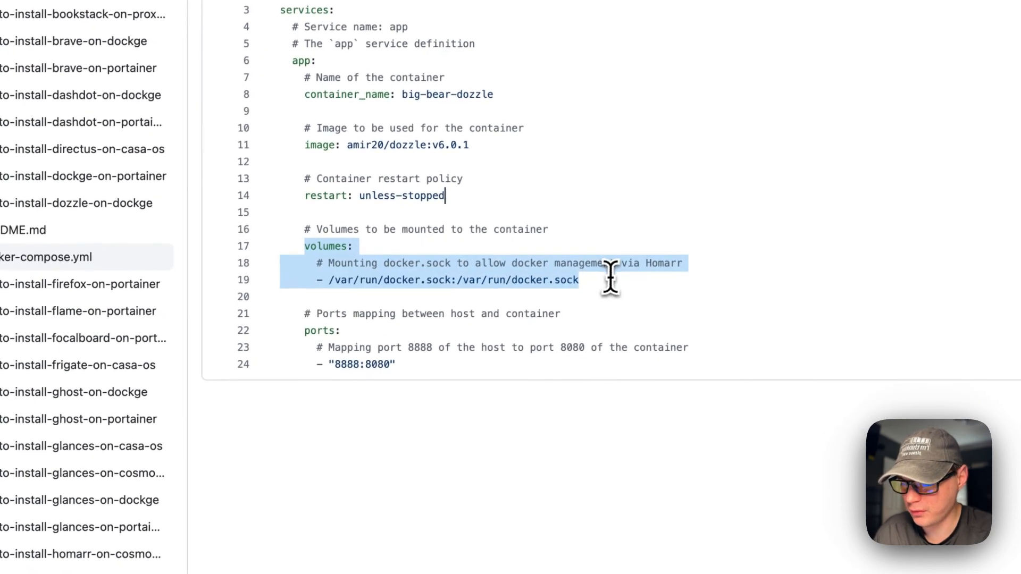
{"action": "left_click_drag", "start_coordinate": [610, 277], "coordinate": [588, 279]}
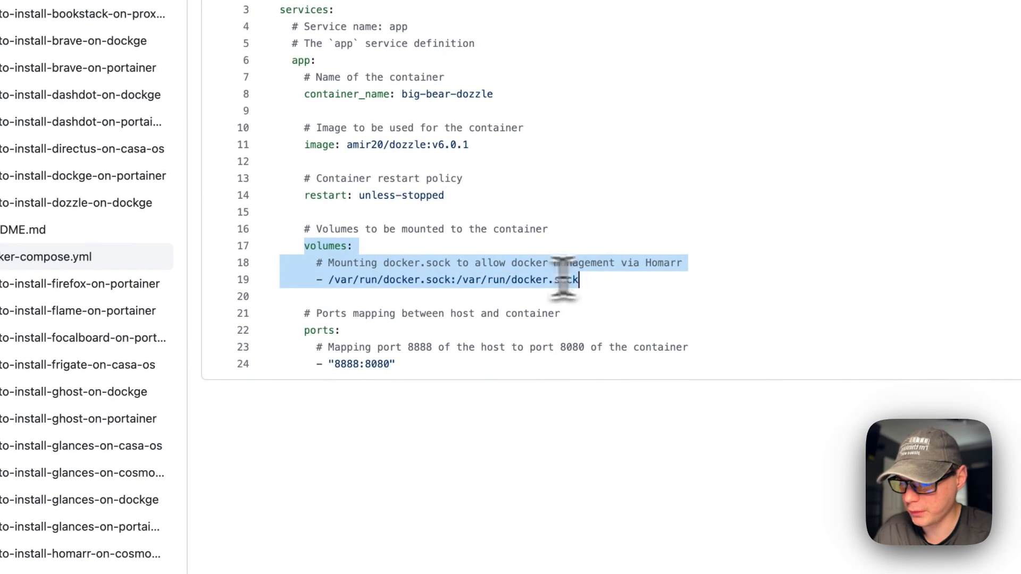
{"action": "left_click", "coordinate": [340, 282]}
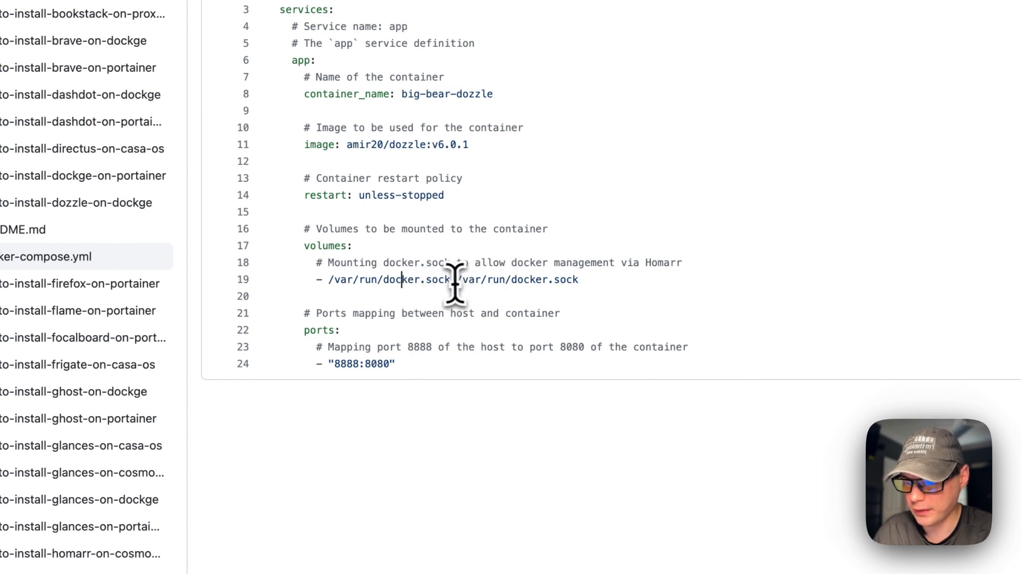
{"action": "left_click_drag", "start_coordinate": [330, 279], "coordinate": [653, 279]}
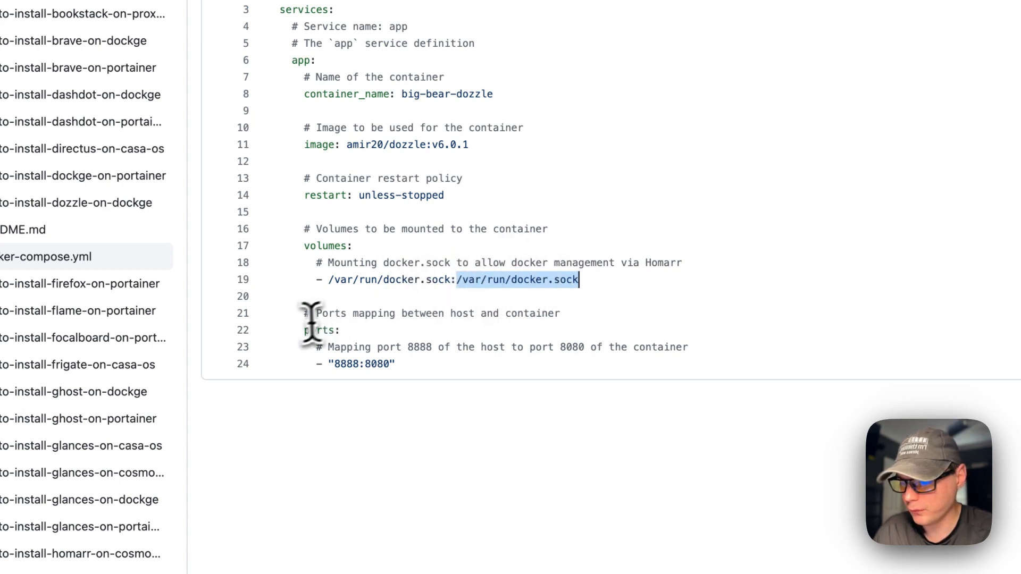
{"action": "left_click_drag", "start_coordinate": [304, 313], "coordinate": [476, 380]}
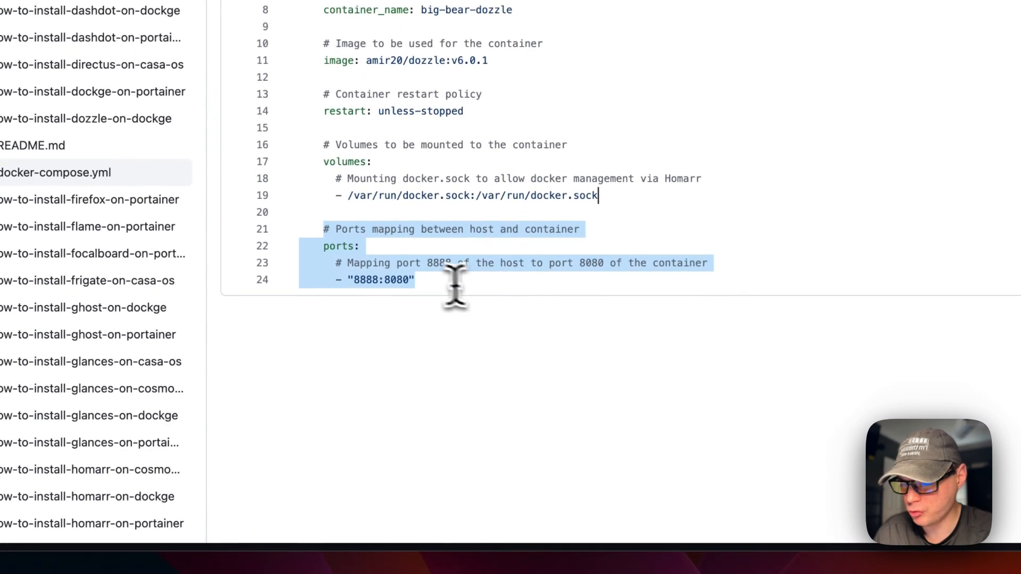
{"action": "double_click", "coordinate": [367, 280]}
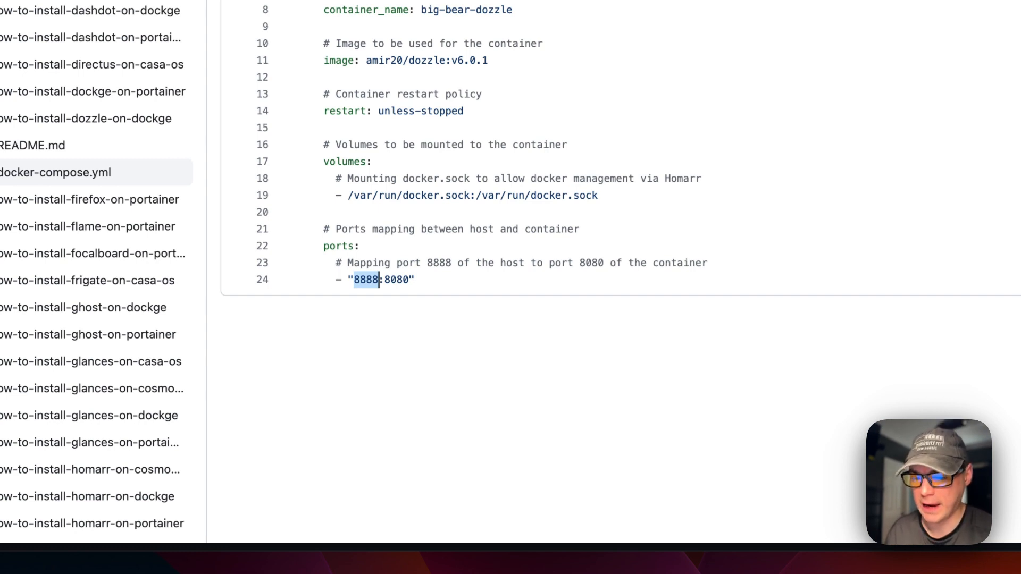
{"action": "left_click", "coordinate": [414, 280]}
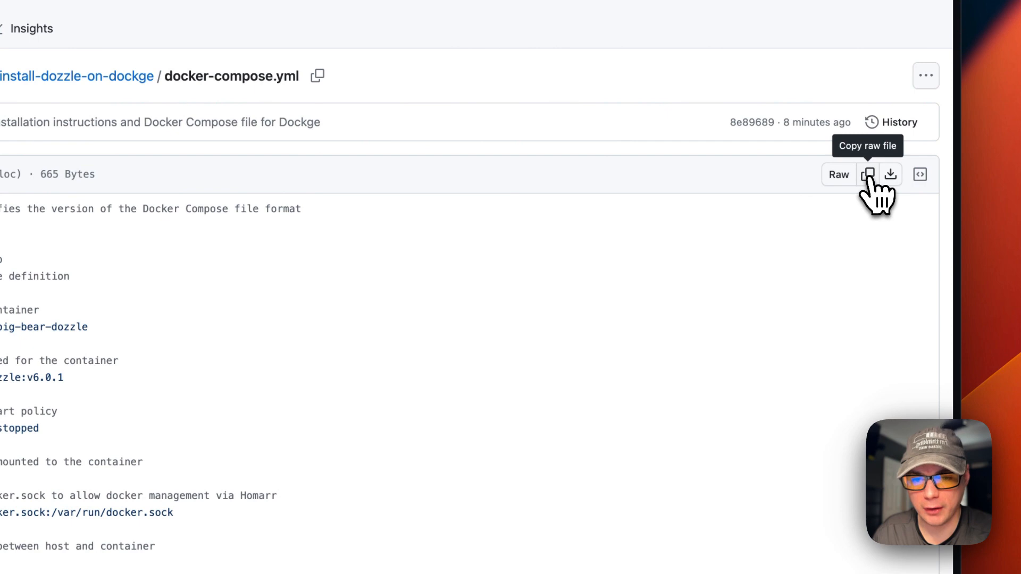
Copy the raw docker-compose.yml contents, then switch to Dockge and start a new compose stack named dozzle-stack.
{"action": "left_click", "coordinate": [868, 178]}
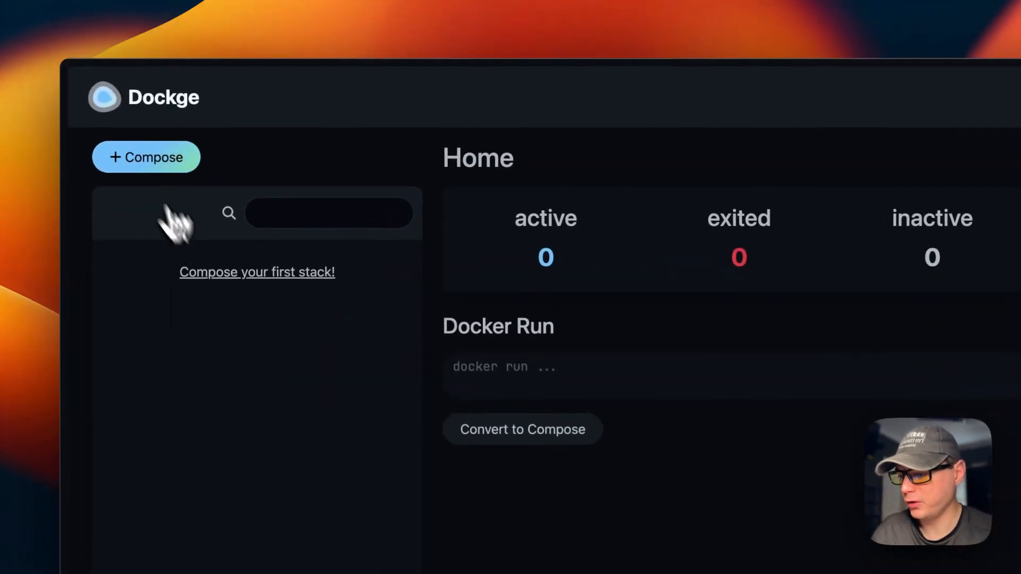
{"action": "left_click", "coordinate": [142, 165]}
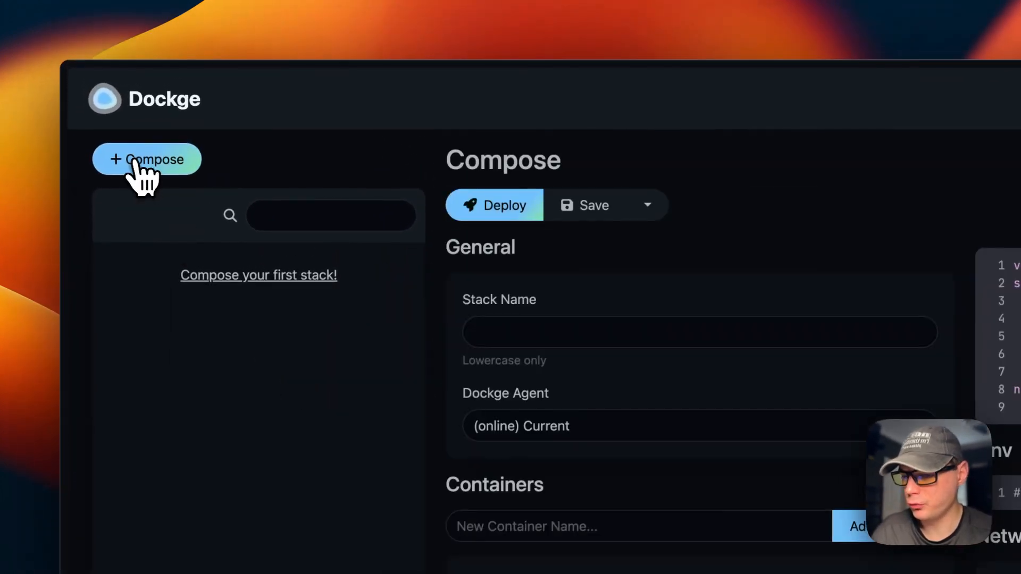
{"action": "left_click", "coordinate": [381, 304]}
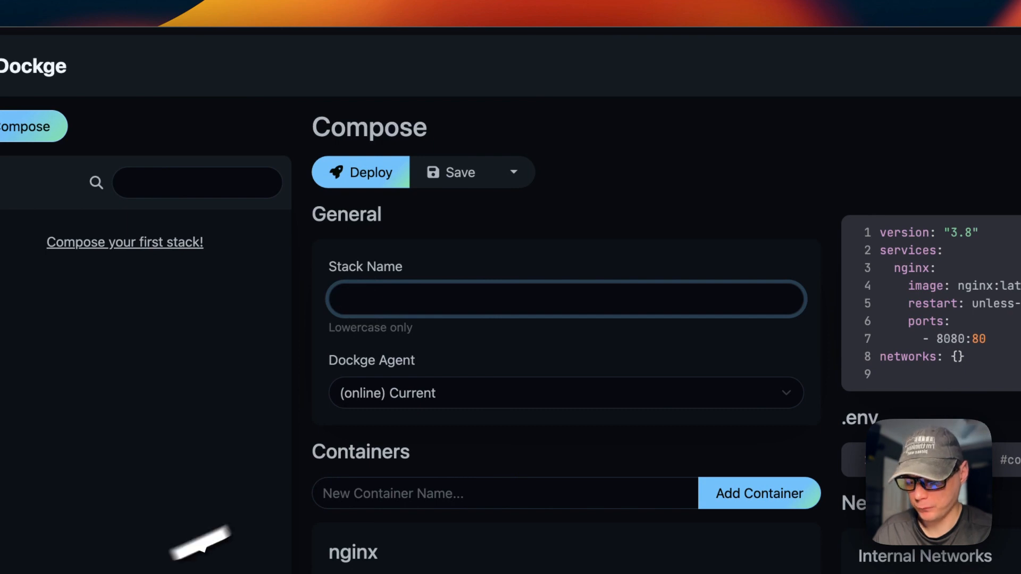
{"action": "type", "text": "dozzle-stack"}
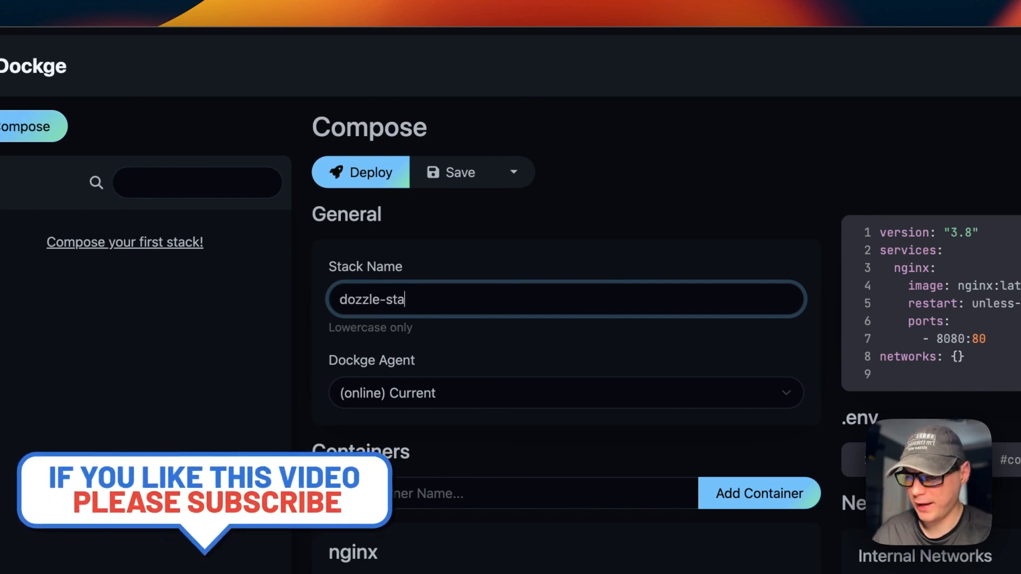
{"action": "left_click", "coordinate": [500, 354]}
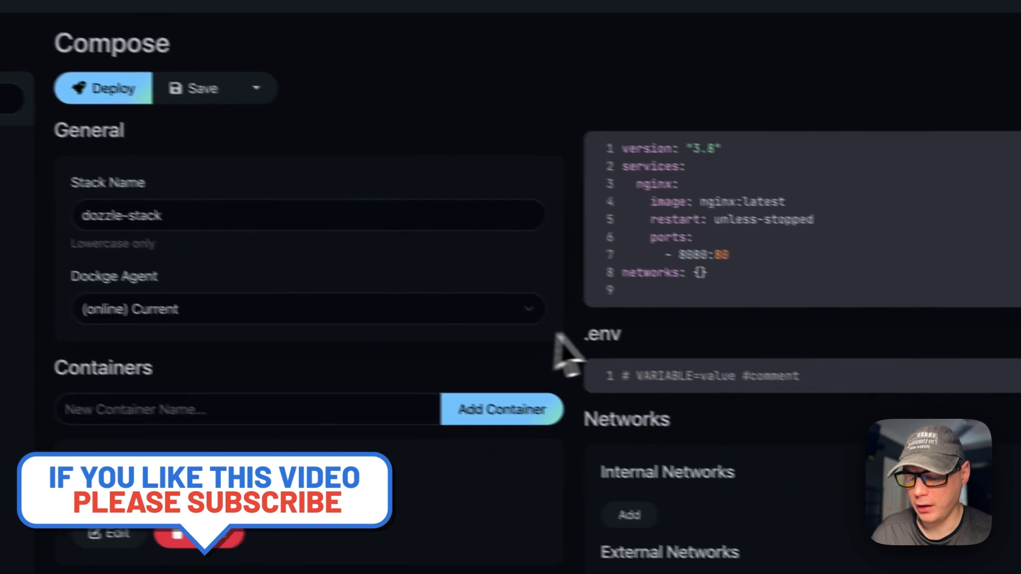
Replace the default nginx compose configuration with the copied Dozzle file and open the app container's settings for review.
{"action": "left_click", "coordinate": [659, 181]}
{"action": "key", "text": "super+a"}
{"action": "key", "text": "super+v"}
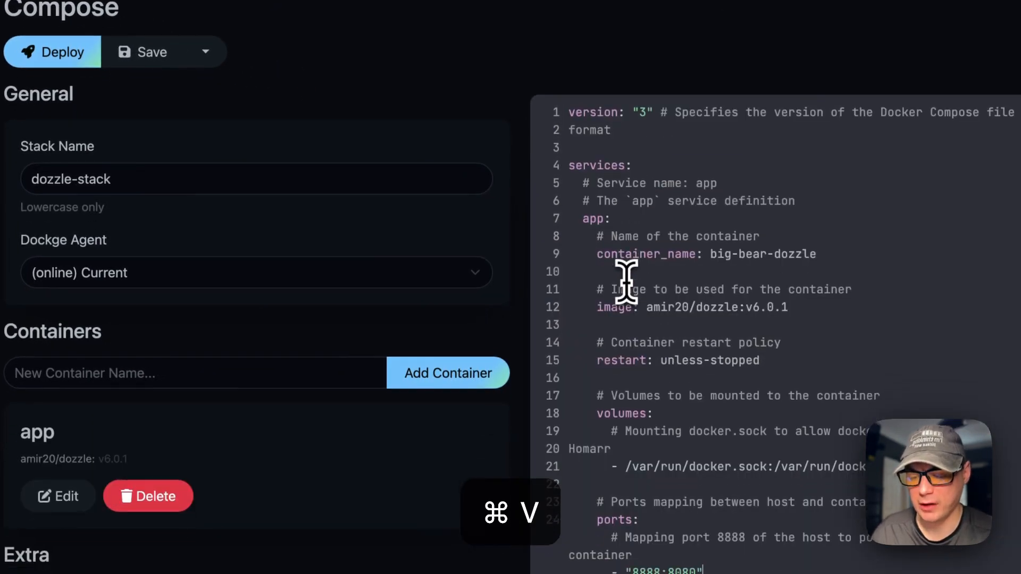
{"action": "scroll", "coordinate": [626, 281], "scroll_direction": "down", "scroll_amount": 1}
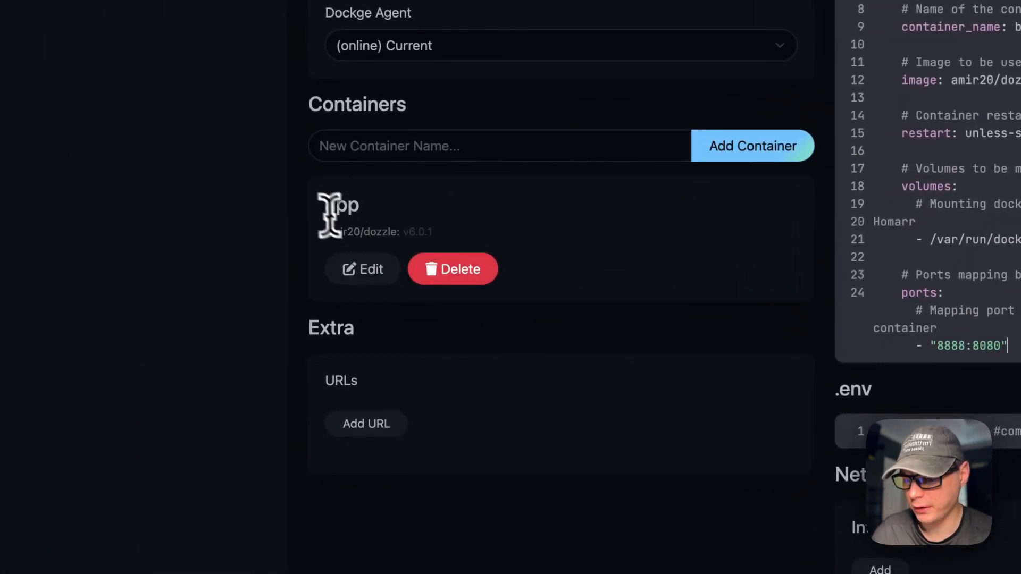
{"action": "left_click", "coordinate": [363, 269]}
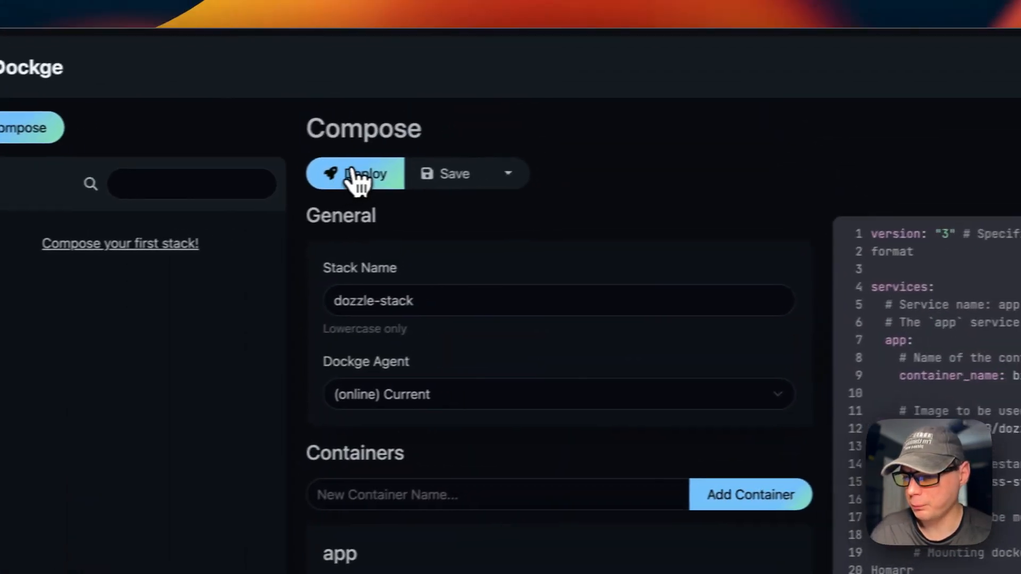
Deploy the Dozzle stack and open dozzle-stack from the stack list.
{"action": "left_click", "coordinate": [351, 169]}
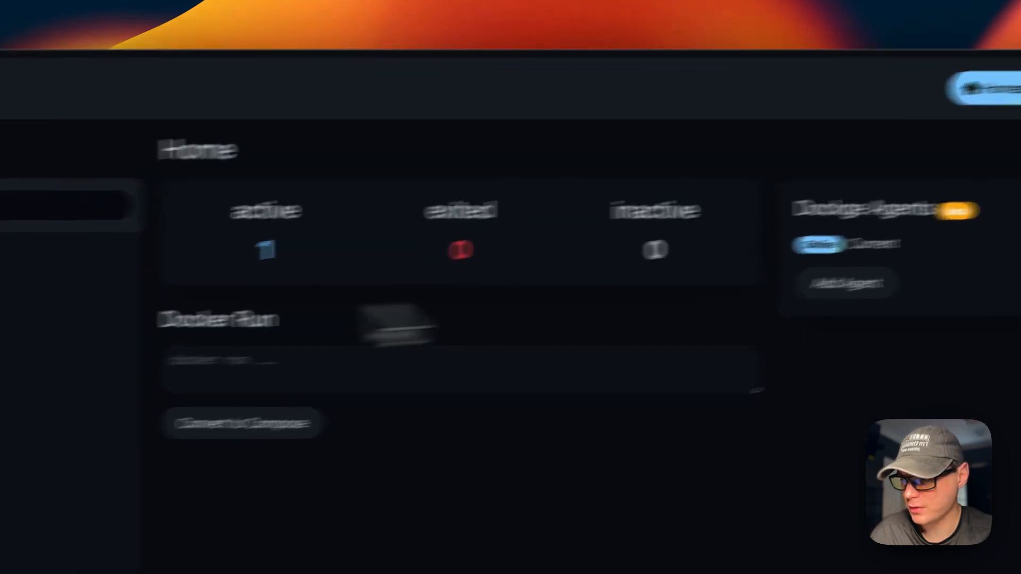
{"action": "left_click", "coordinate": [164, 264]}
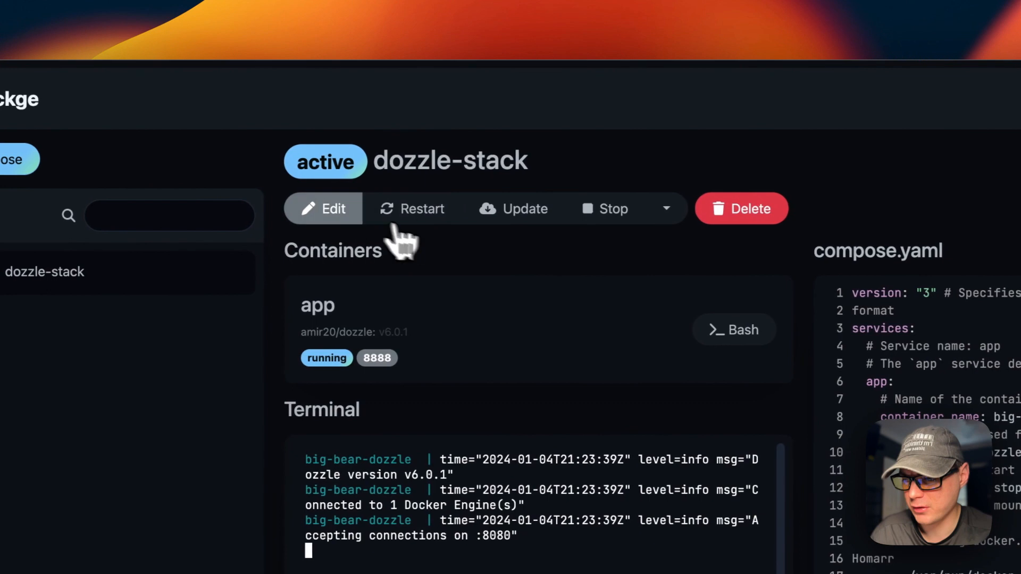
Stop dozzle-stack and start it again, then review the full compose.yaml.
{"action": "left_click", "coordinate": [666, 208]}
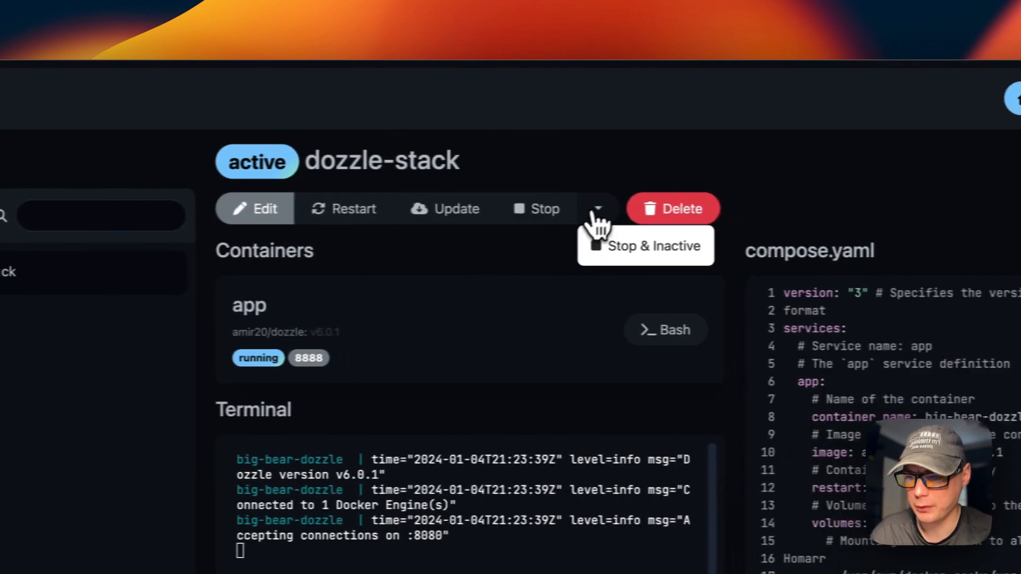
{"action": "left_click", "coordinate": [604, 279]}
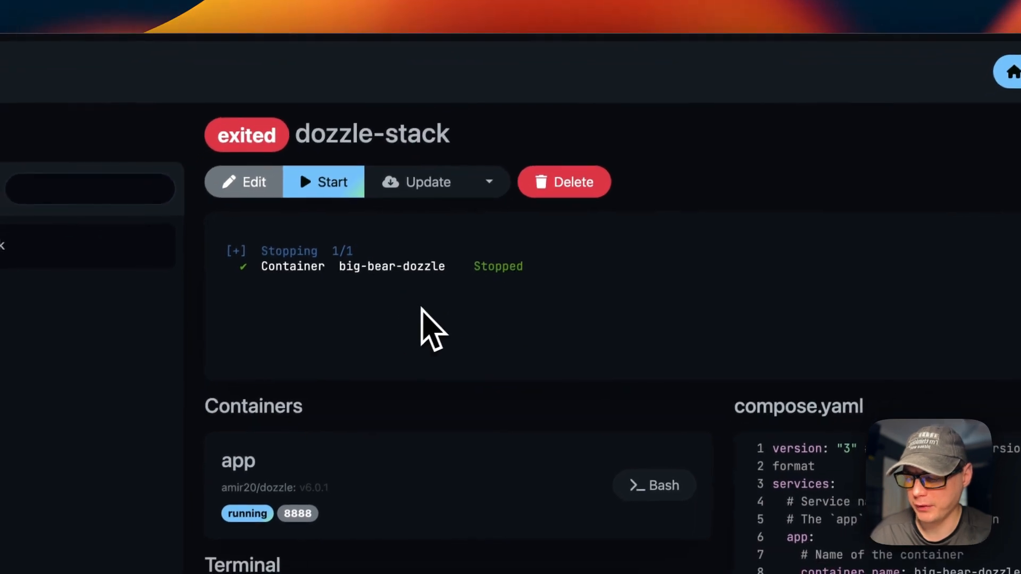
{"action": "left_click", "coordinate": [326, 187]}
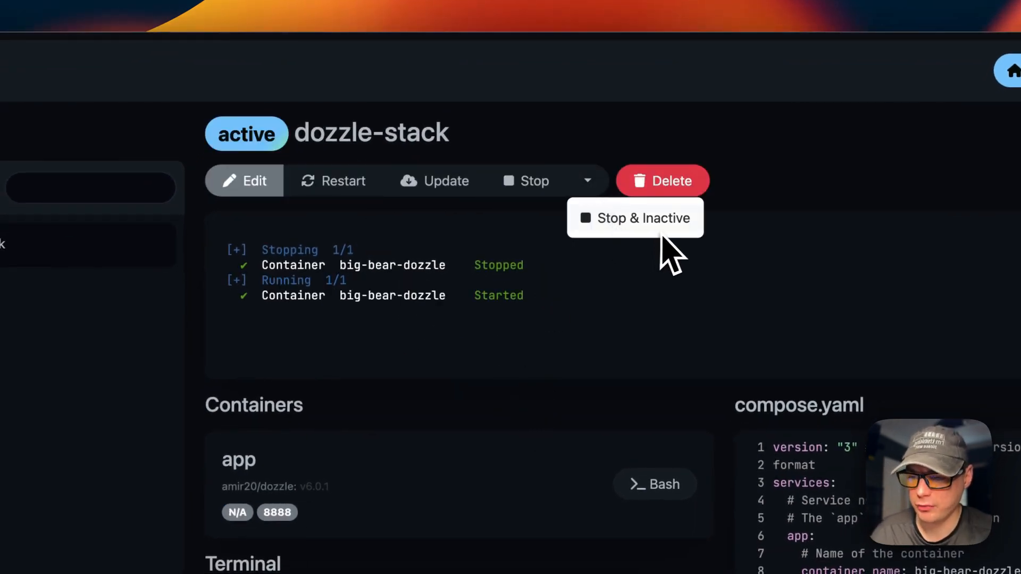
{"action": "left_click", "coordinate": [746, 196]}
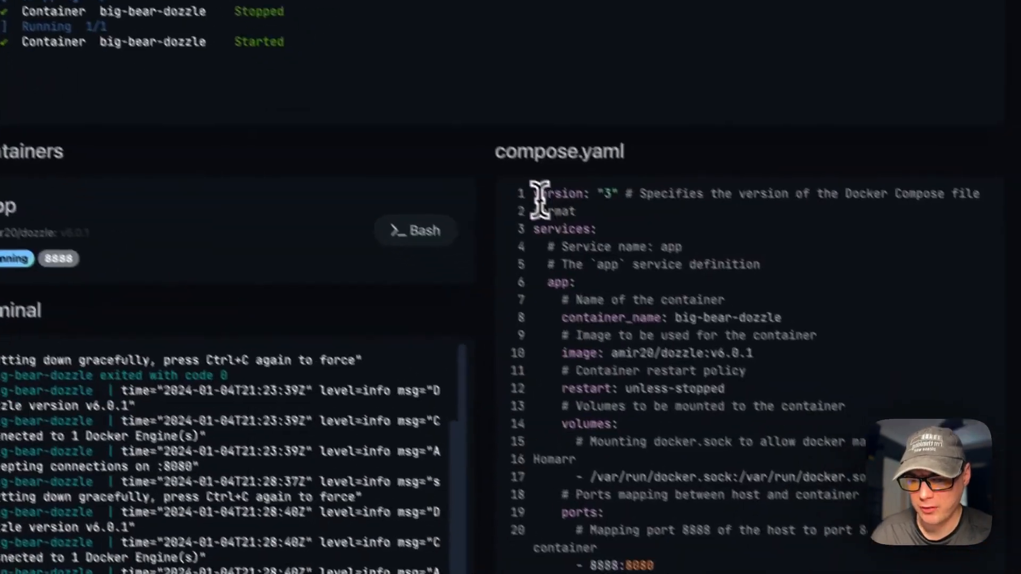
{"action": "left_click_drag", "start_coordinate": [828, 46], "coordinate": [971, 418]}
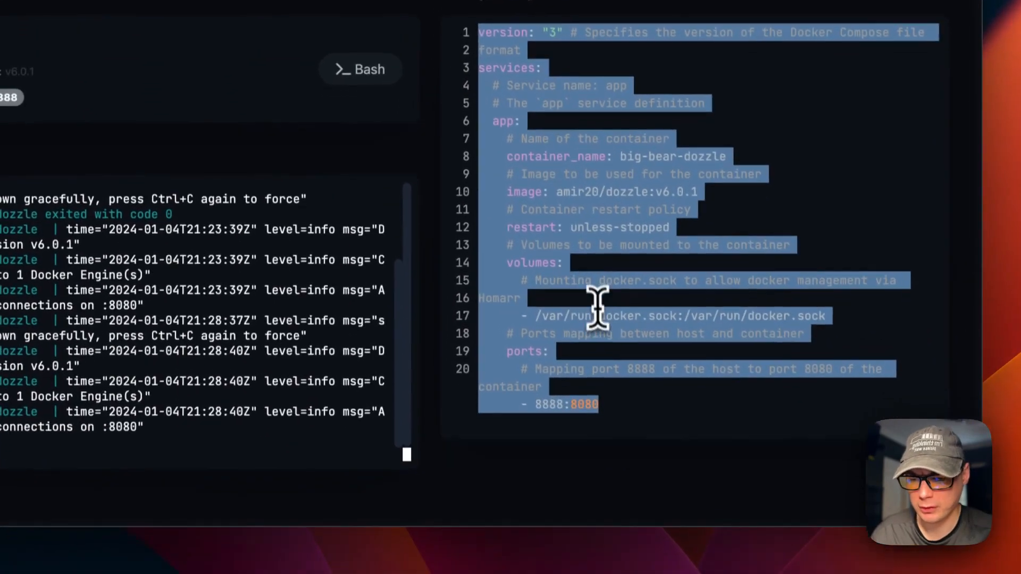
{"action": "left_click", "coordinate": [544, 276]}
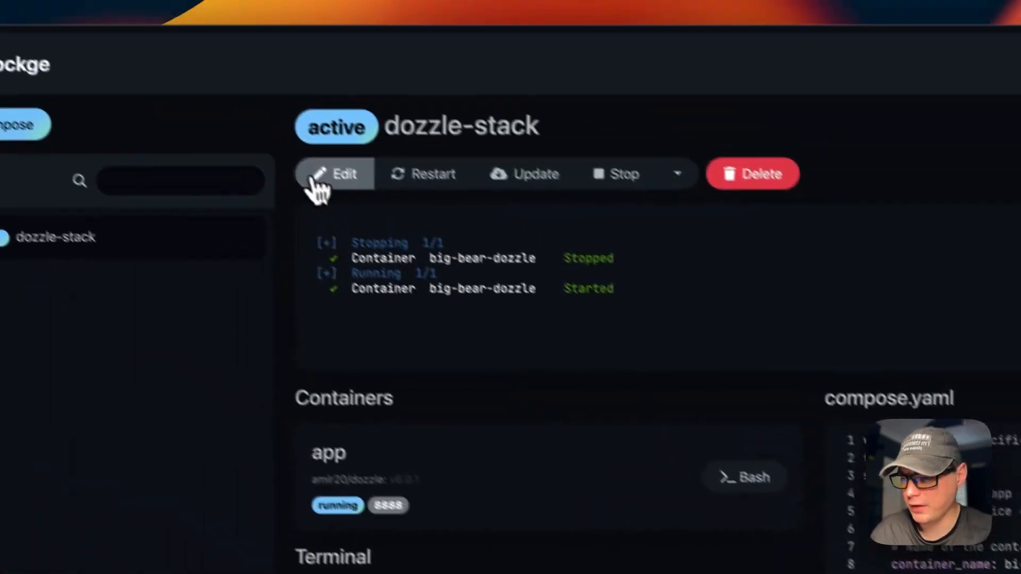
Edit dozzle-stack to add a container named nginx, then delete that container and discard the edits.
{"action": "left_click", "coordinate": [319, 187]}
{"action": "left_click", "coordinate": [289, 385]}
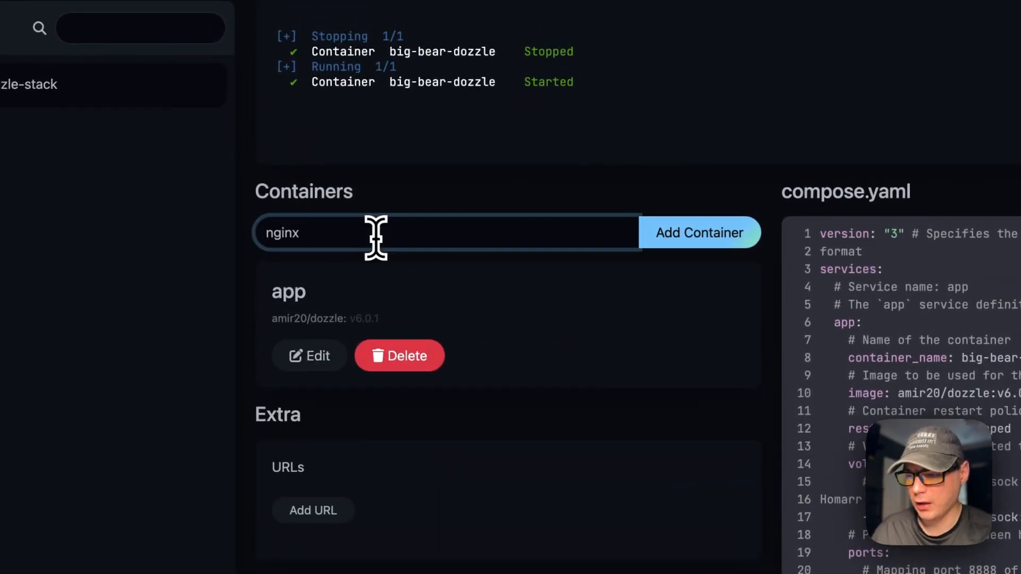
{"action": "left_click", "coordinate": [713, 233]}
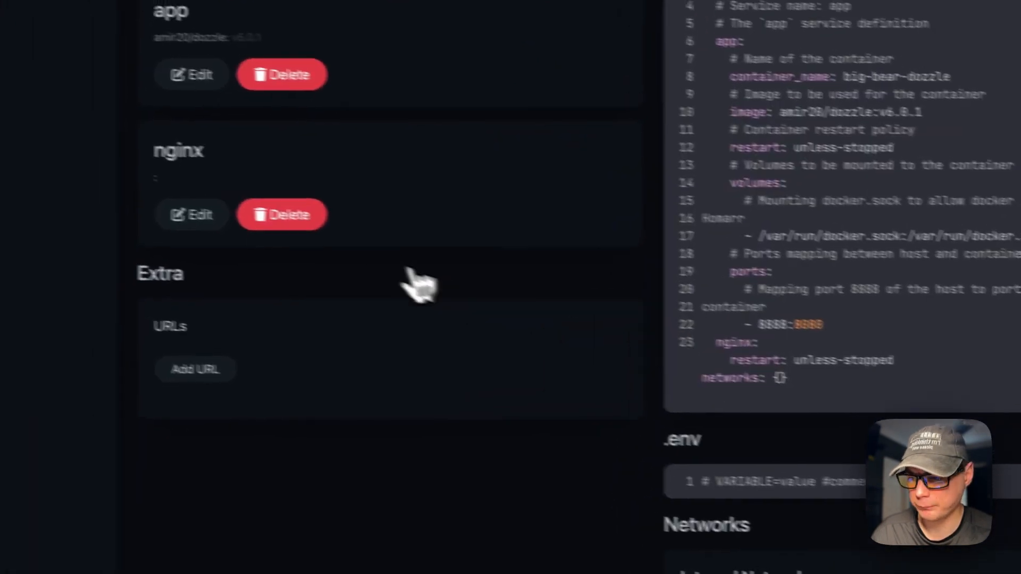
{"action": "left_click", "coordinate": [287, 214]}
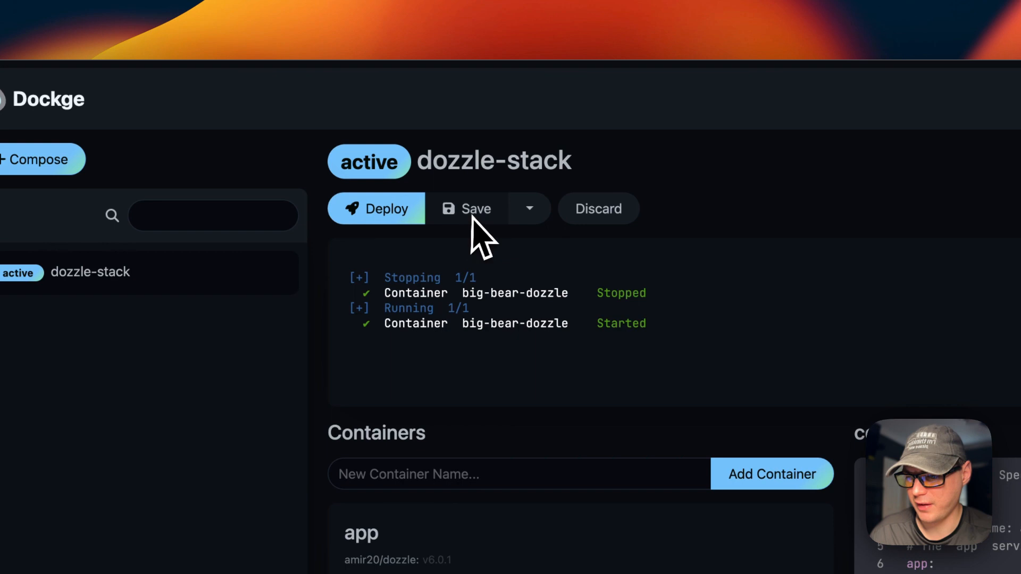
{"action": "left_click", "coordinate": [530, 209]}
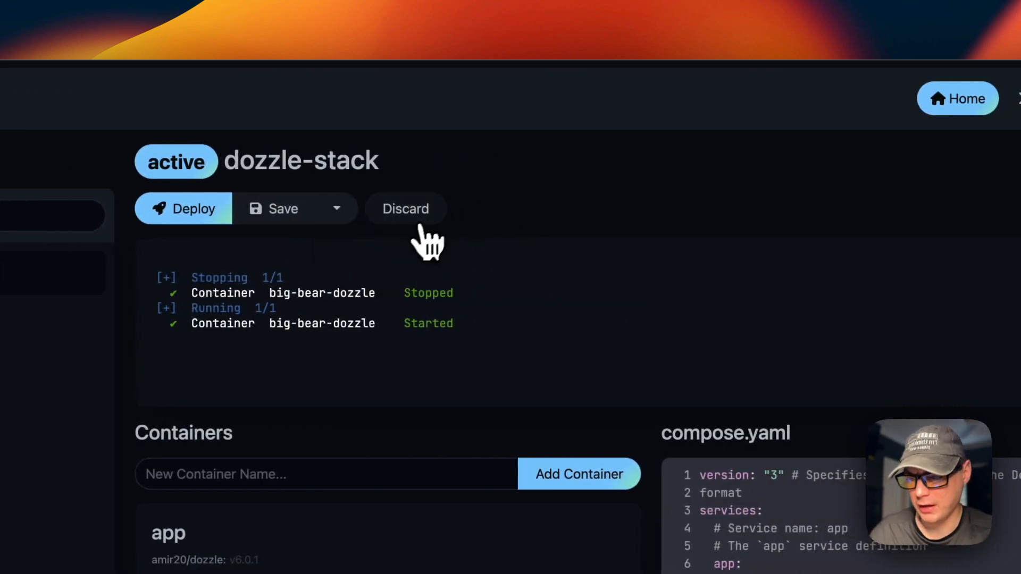
{"action": "left_click", "coordinate": [414, 208]}
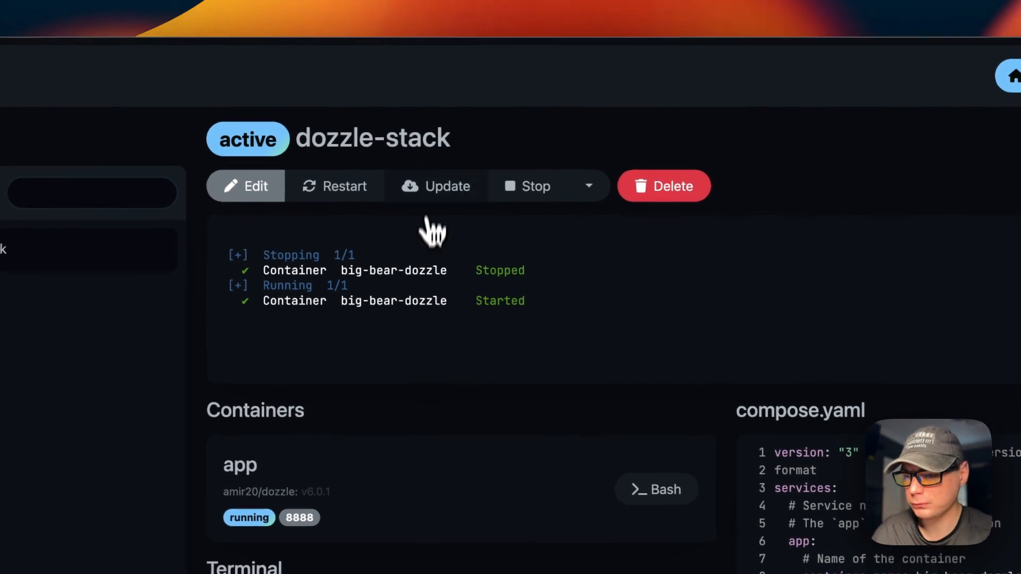
Update dozzle-stack and try to open a shell terminal in its app container.
{"action": "left_click", "coordinate": [433, 180]}
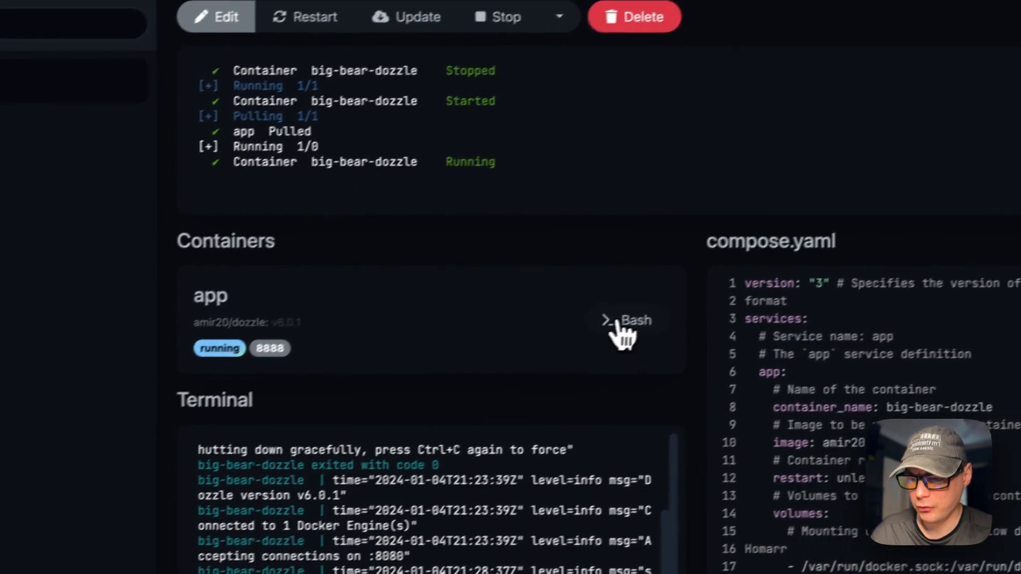
{"action": "left_click", "coordinate": [672, 296]}
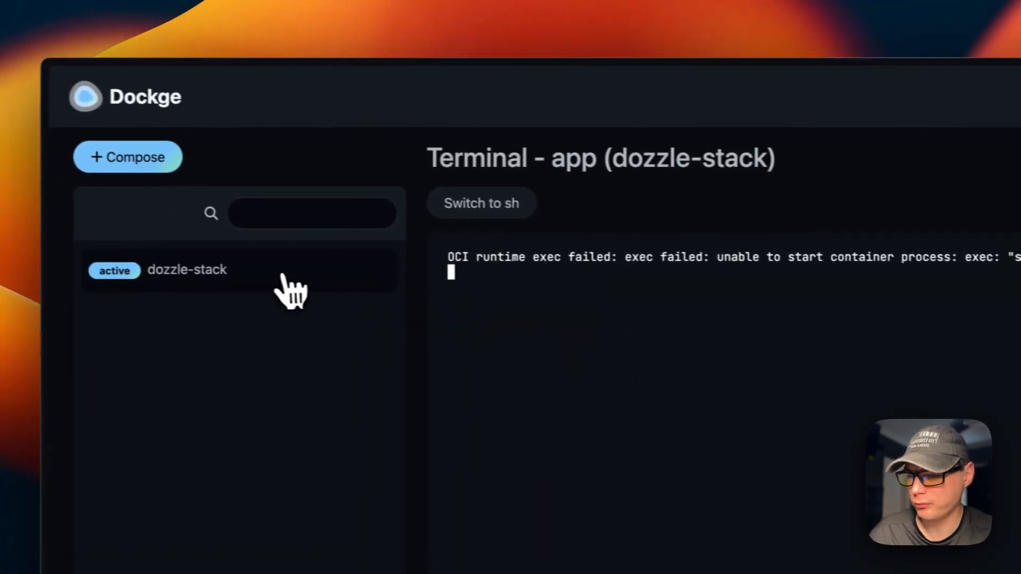
{"action": "left_click", "coordinate": [294, 287]}
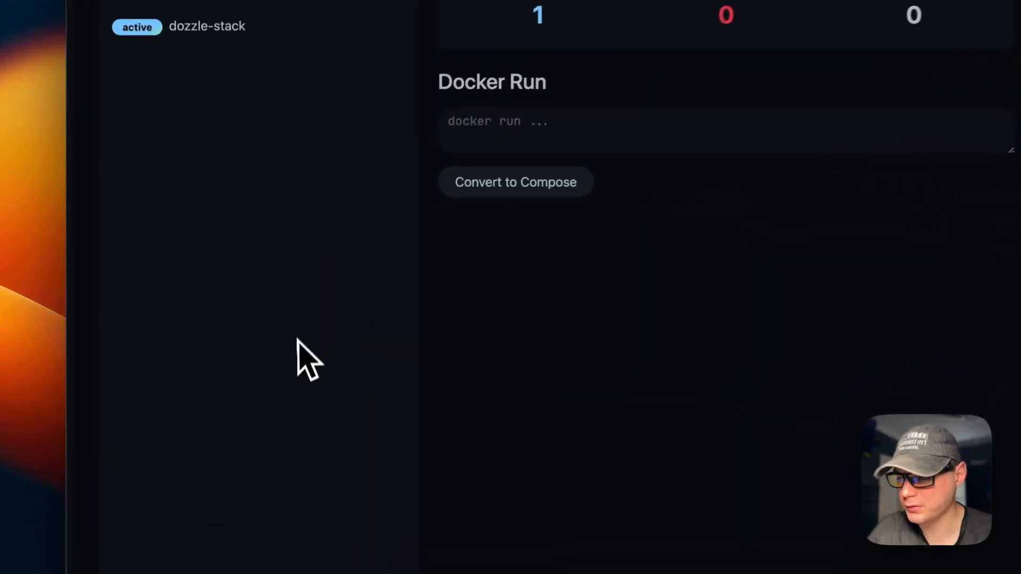
Open Dozzle through dozzle-stack's port 8888 and browse the logs of the dockge-dockge-1 container.
{"action": "left_click", "coordinate": [211, 166]}
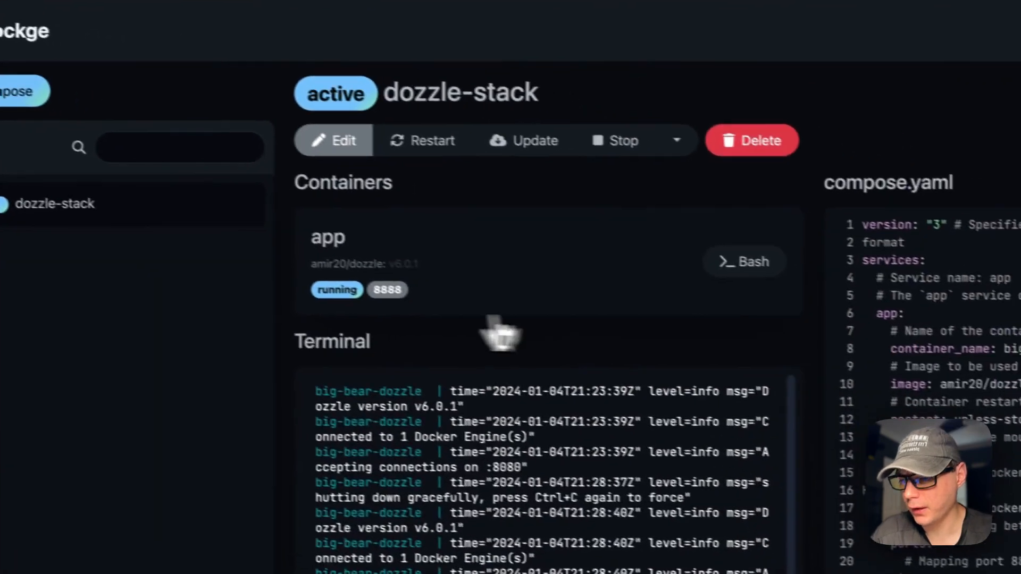
{"action": "left_click", "coordinate": [362, 282]}
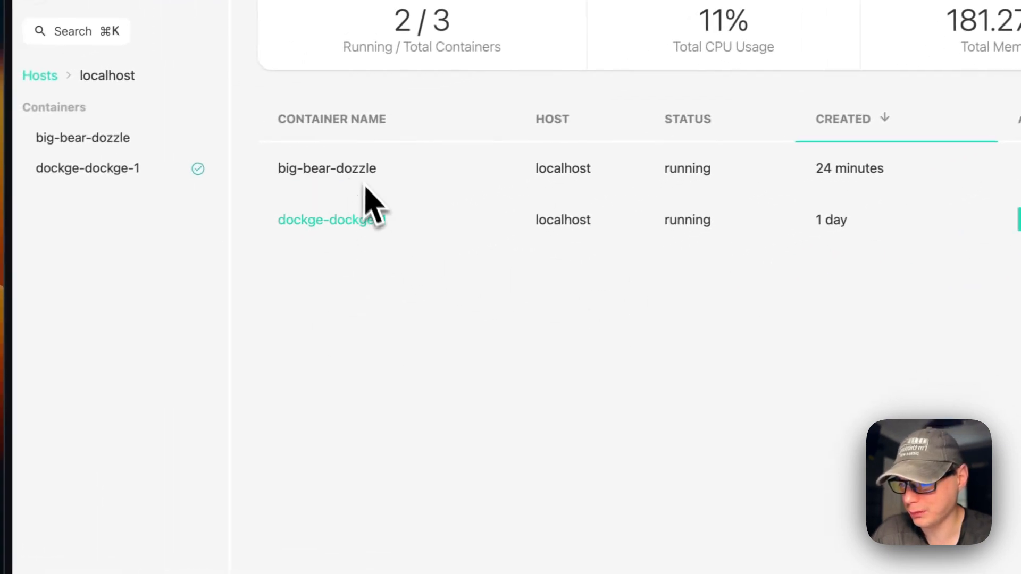
{"action": "left_click", "coordinate": [344, 174]}
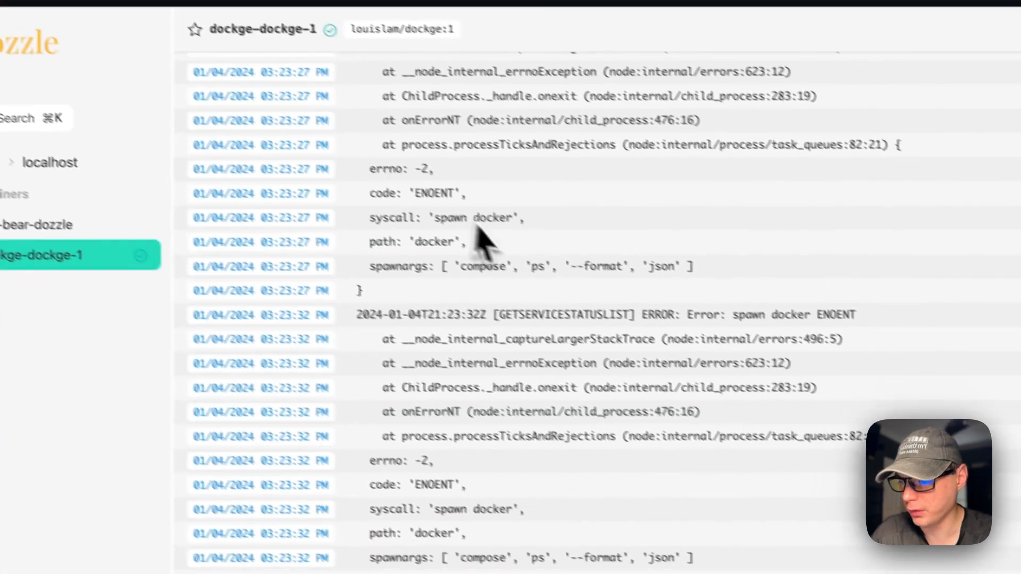
{"action": "scroll", "coordinate": [601, 524], "scroll_direction": "up", "scroll_amount": 7}
{"action": "scroll", "coordinate": [574, 436], "scroll_direction": "up", "scroll_amount": 2}
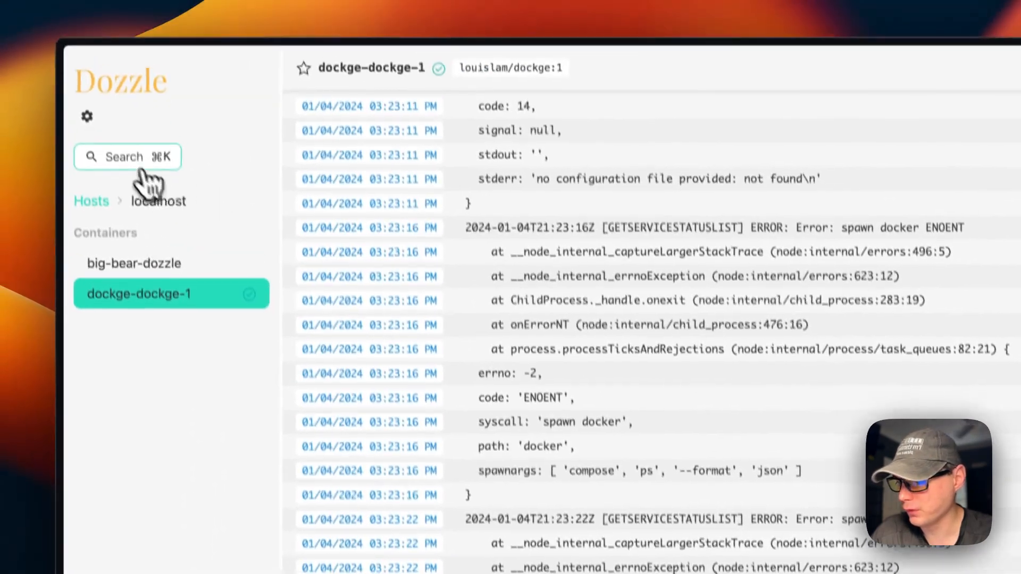
Use the container search to open the logs of dockge-dockge-1 and then big-bear-dozzle.
{"action": "left_click", "coordinate": [80, 77]}
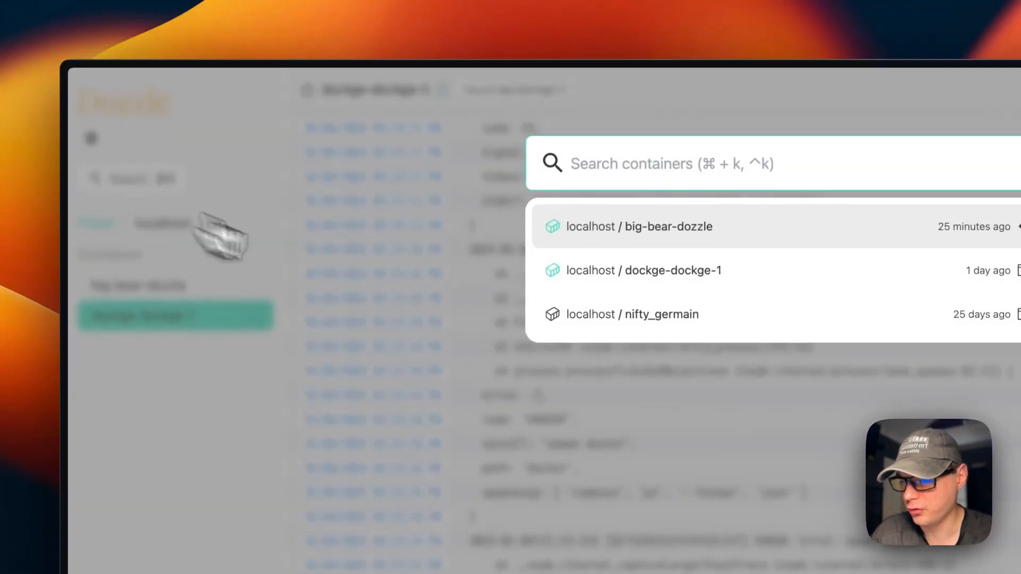
{"action": "left_click", "coordinate": [564, 272]}
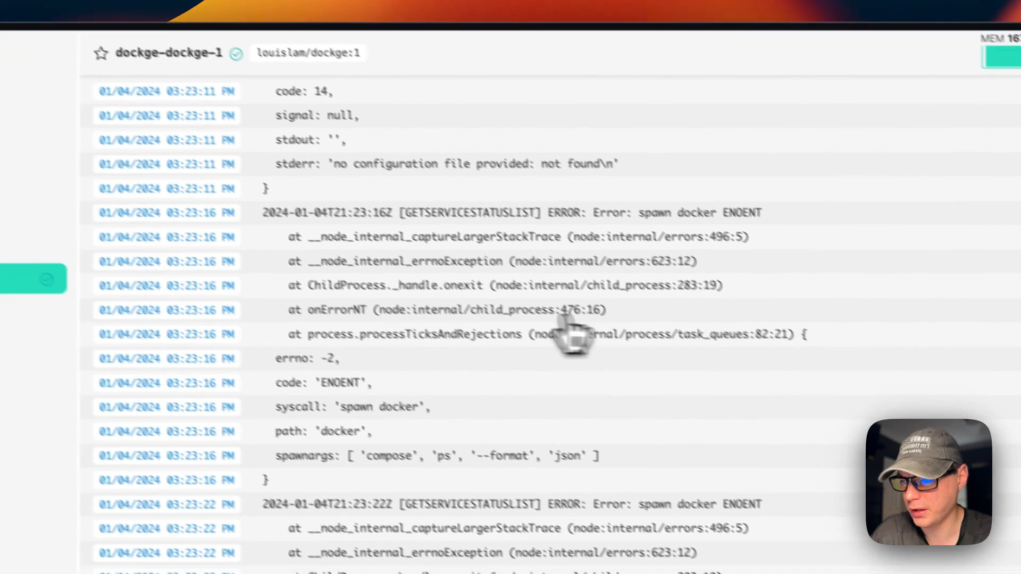
{"action": "left_click", "coordinate": [125, 178]}
{"action": "left_click", "coordinate": [569, 265]}
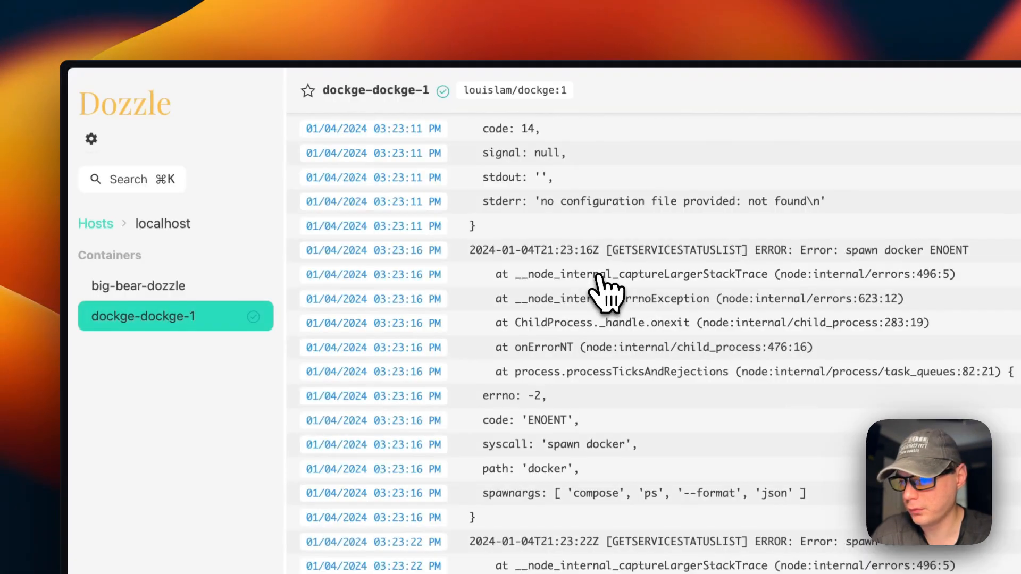
{"action": "left_click", "coordinate": [155, 180]}
{"action": "left_click", "coordinate": [570, 227]}
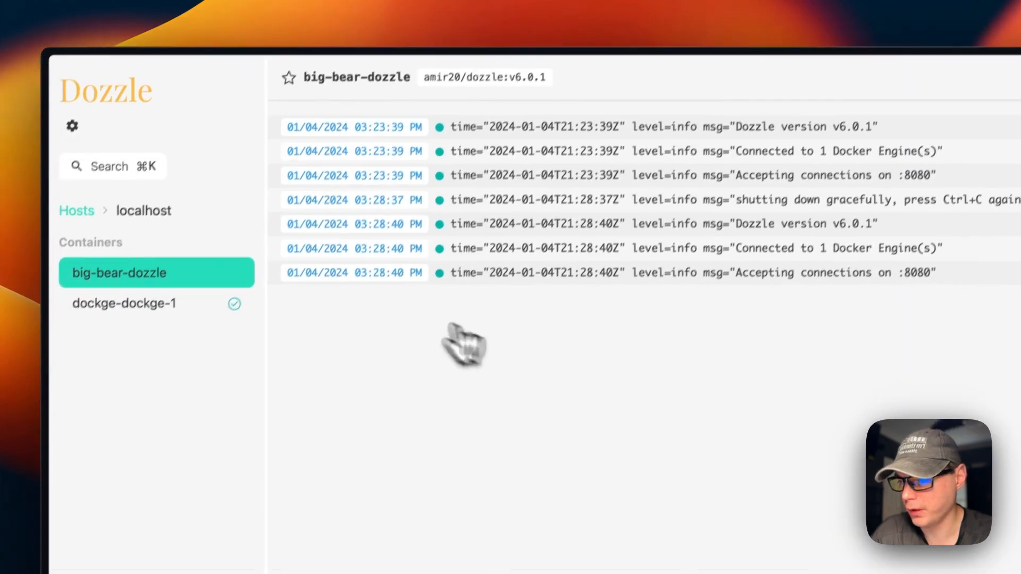
Open Dozzle's settings and examine the display settings, including color scheme, and the options at the end.
{"action": "left_click", "coordinate": [73, 126]}
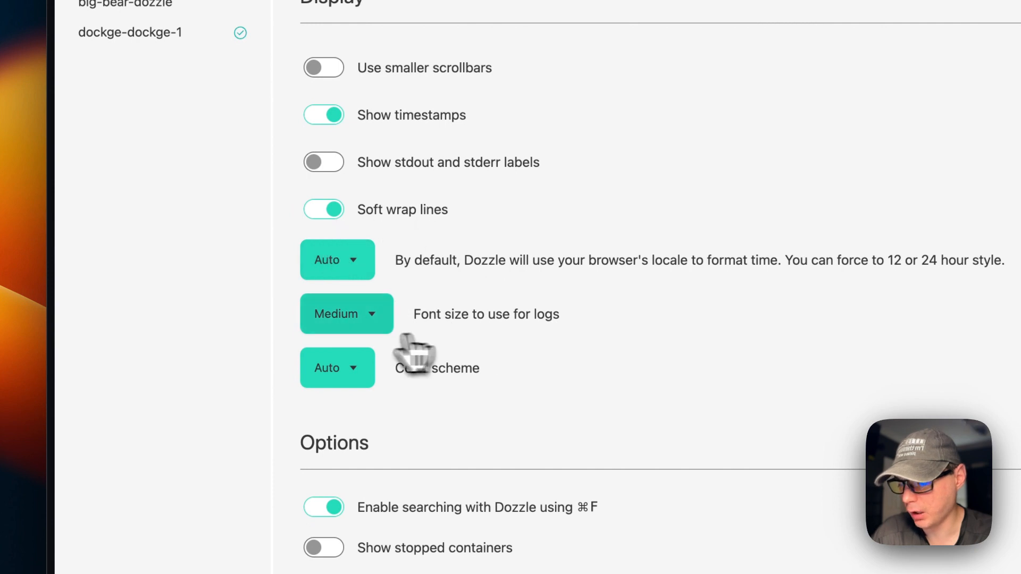
{"action": "left_click", "coordinate": [346, 375]}
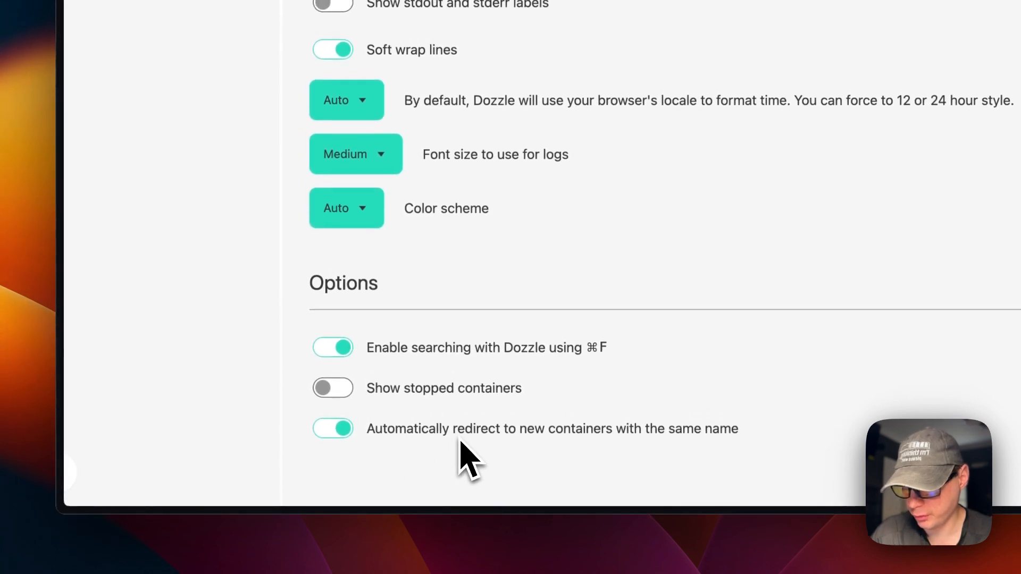
{"action": "scroll", "coordinate": [460, 439], "scroll_direction": "down", "scroll_amount": 1}
{"action": "scroll", "coordinate": [459, 440], "scroll_direction": "up", "scroll_amount": 1}
{"action": "scroll", "coordinate": [457, 441], "scroll_direction": "down", "scroll_amount": 1}
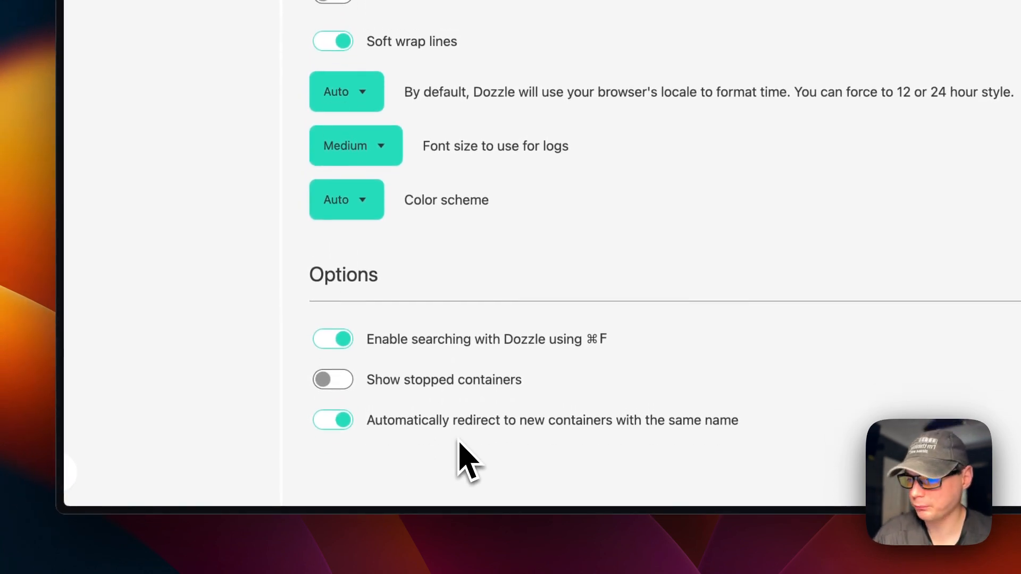
Switch between the Hosts list and the localhost container list.
{"action": "left_click", "coordinate": [97, 221]}
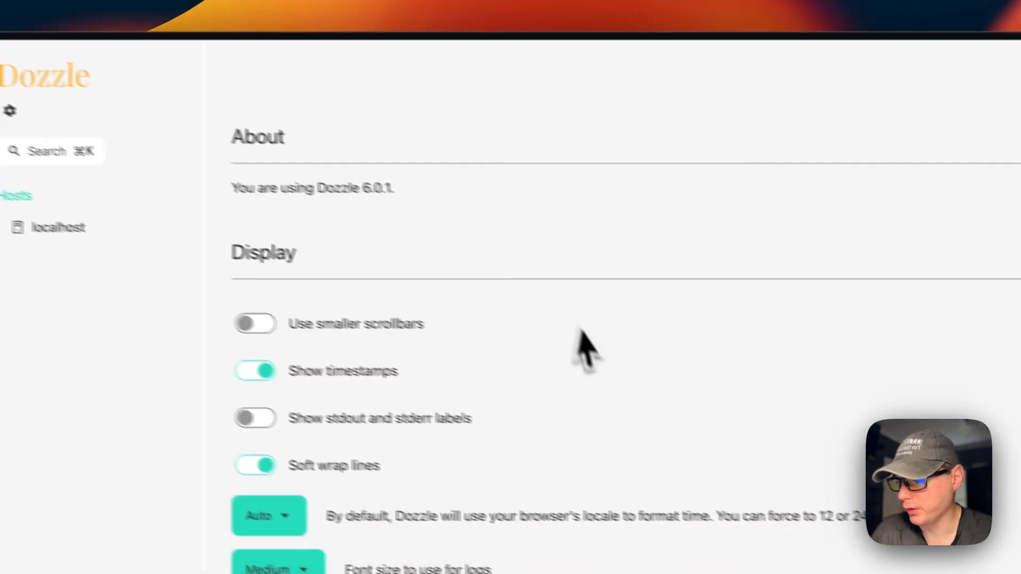
{"action": "left_click", "coordinate": [122, 250]}
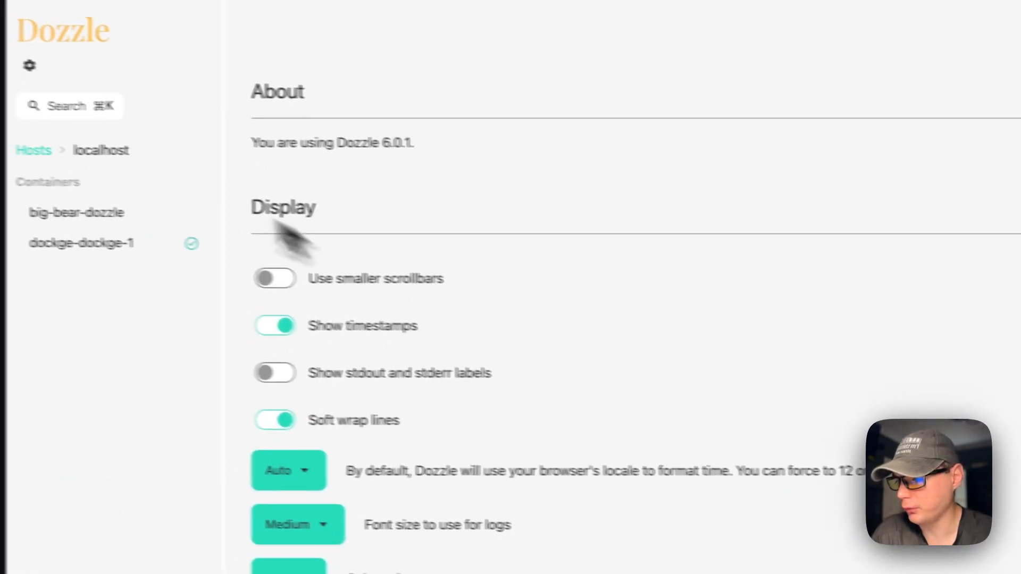
{"action": "left_click", "coordinate": [16, 163]}
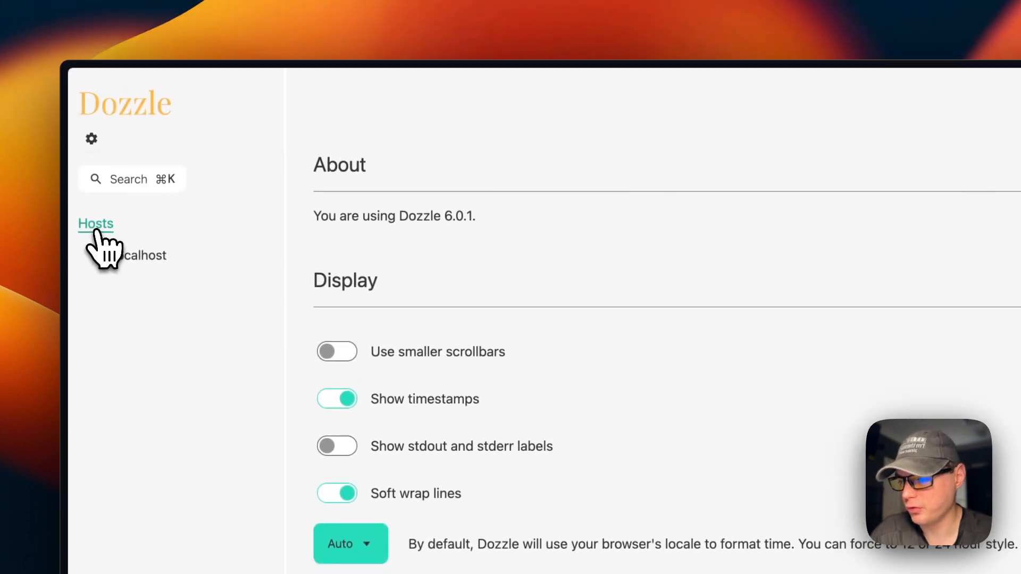
{"action": "left_click", "coordinate": [191, 288]}
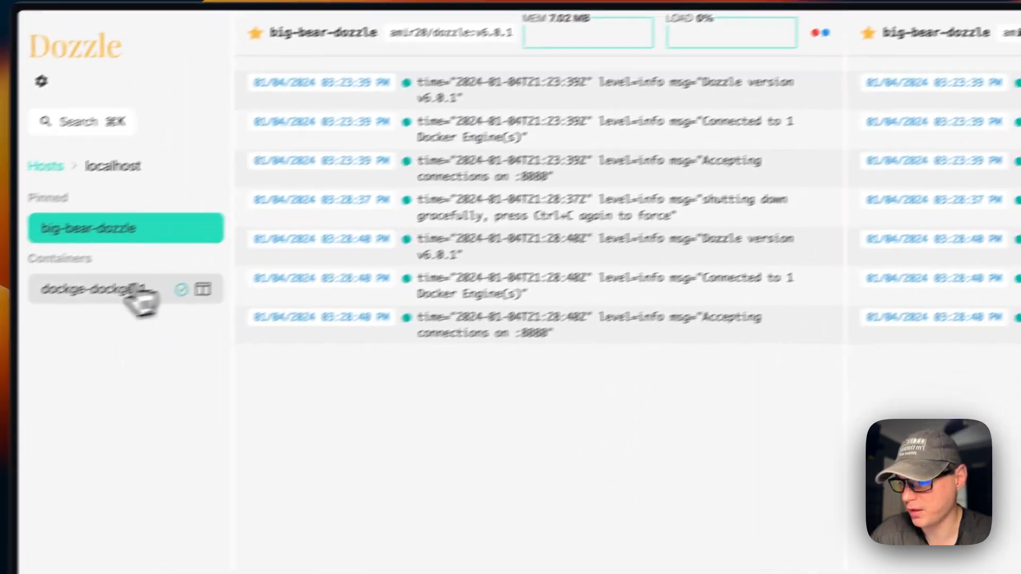
View the dockge-dockge-1 and big-bear-dozzle logs, then return to the dashboard and close the side-by-side big-bear-dozzle log column.
{"action": "left_click", "coordinate": [137, 293]}
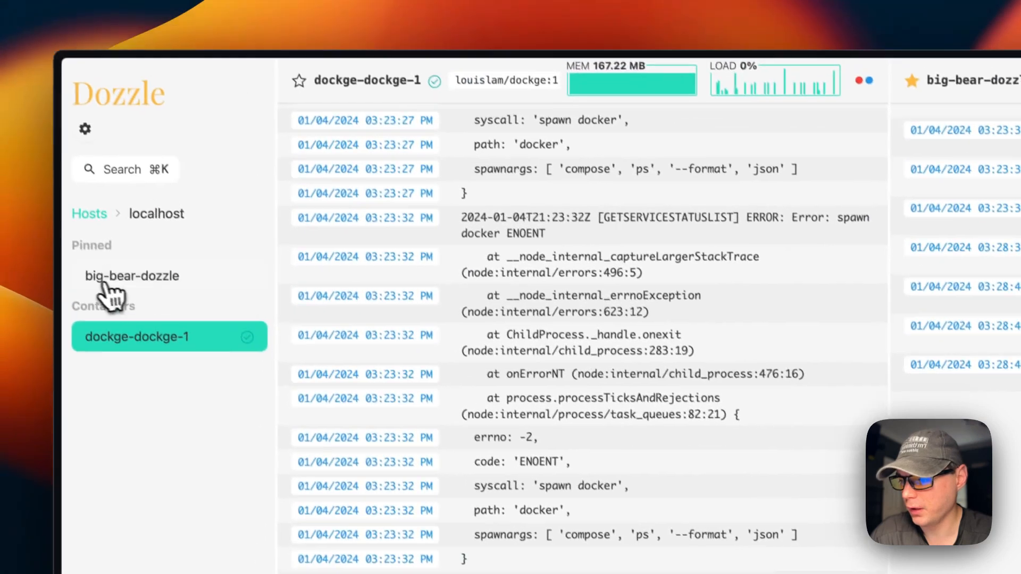
{"action": "left_click", "coordinate": [53, 205]}
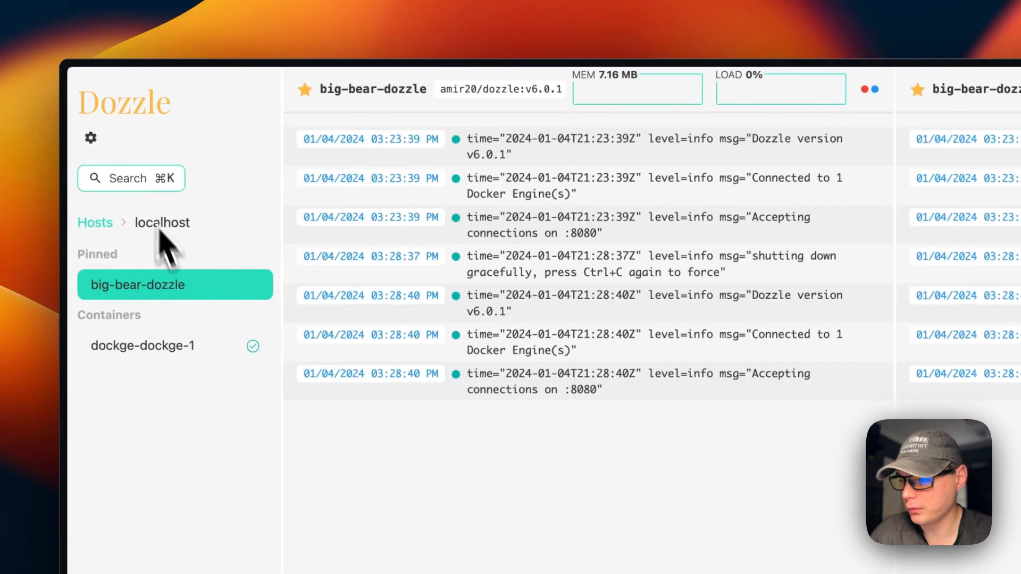
{"action": "left_click", "coordinate": [107, 114]}
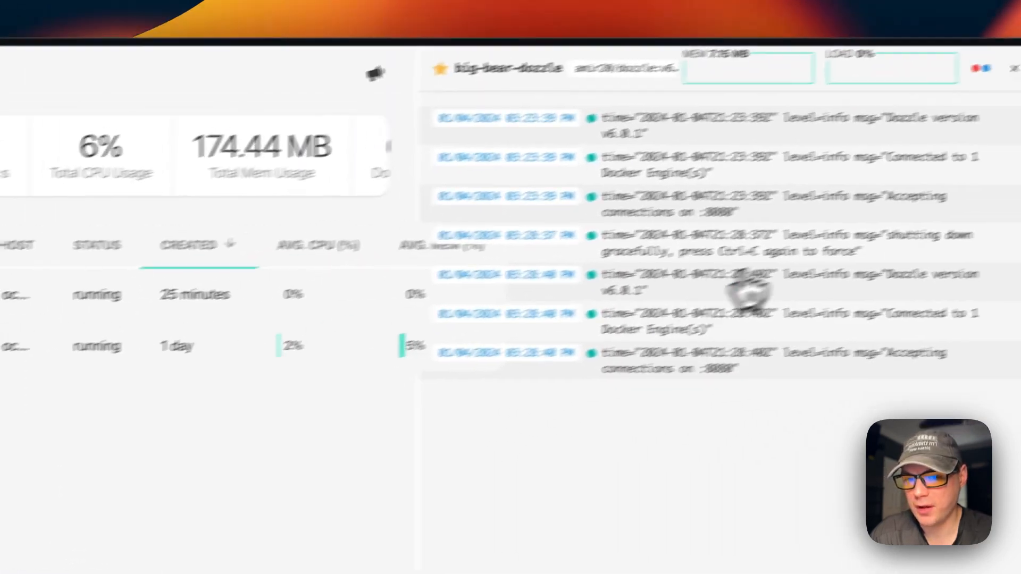
{"action": "left_click", "coordinate": [1012, 69]}
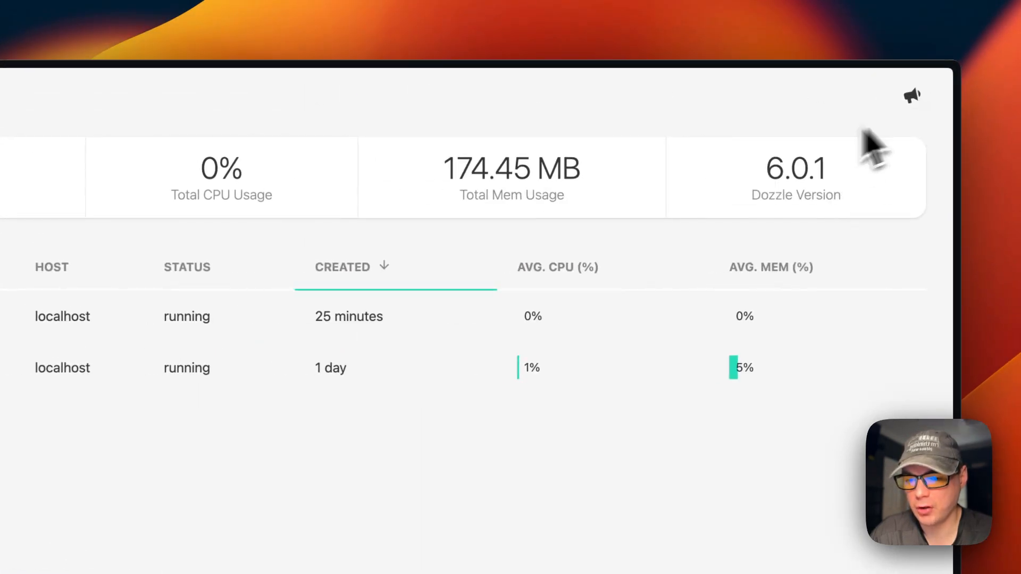